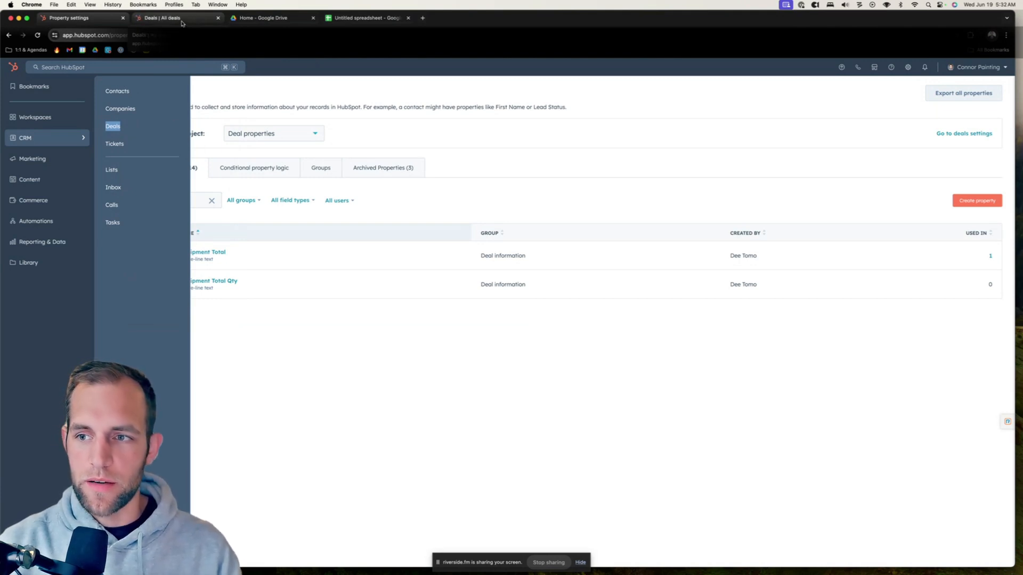
- Filter the deals with an advanced filter so that Equipment Total is known
click(181, 21)
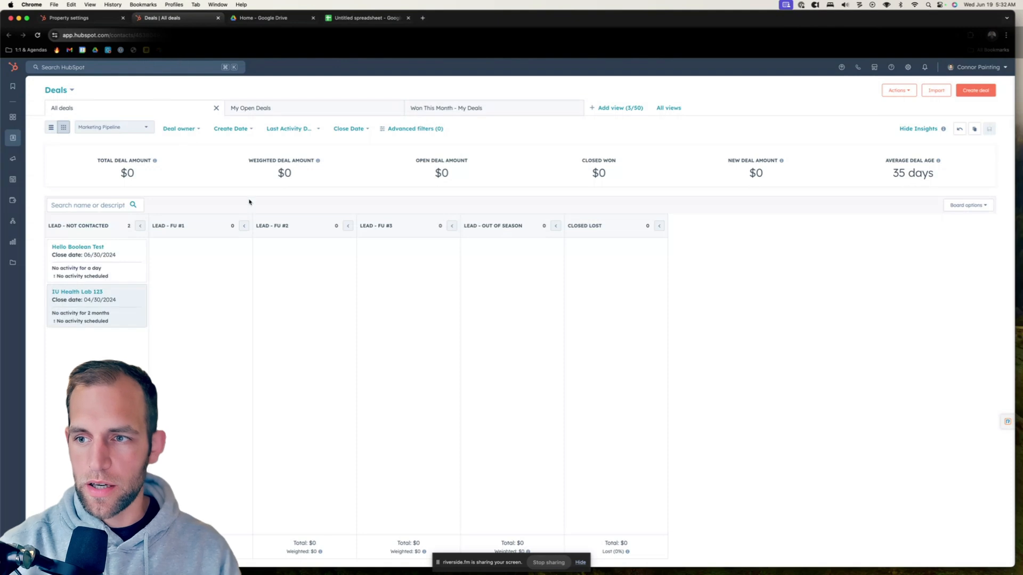
click(435, 129)
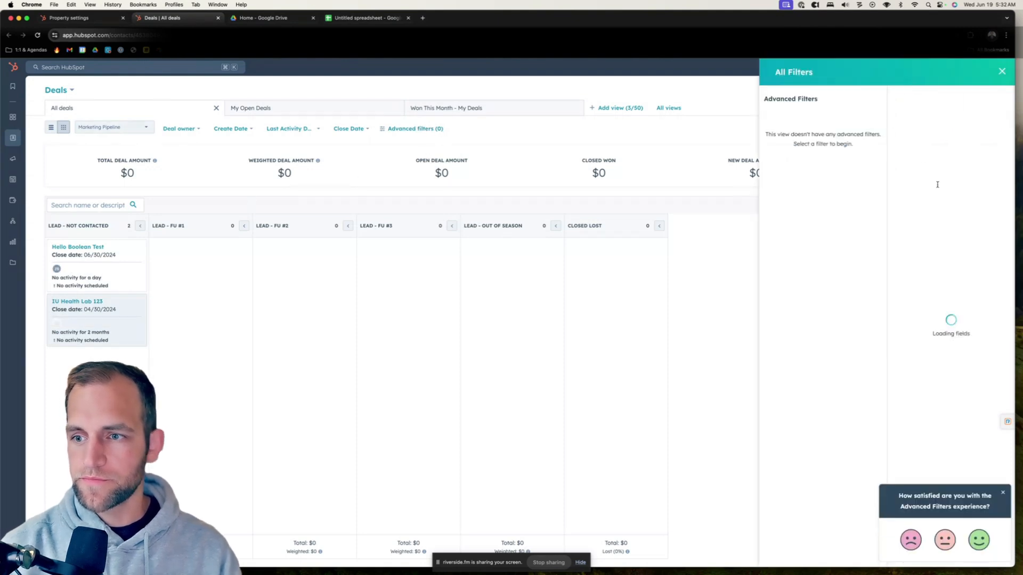
text(cu)
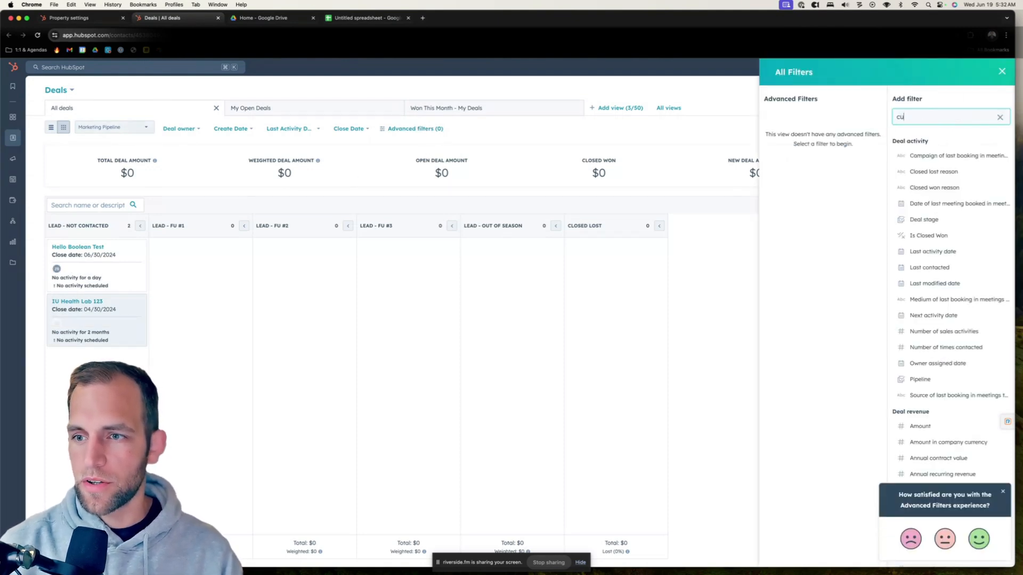
text(rr)
key(BackSpace)
key(BackSpace)
key(BackSpace)
key(BackSpace)
text(equip)
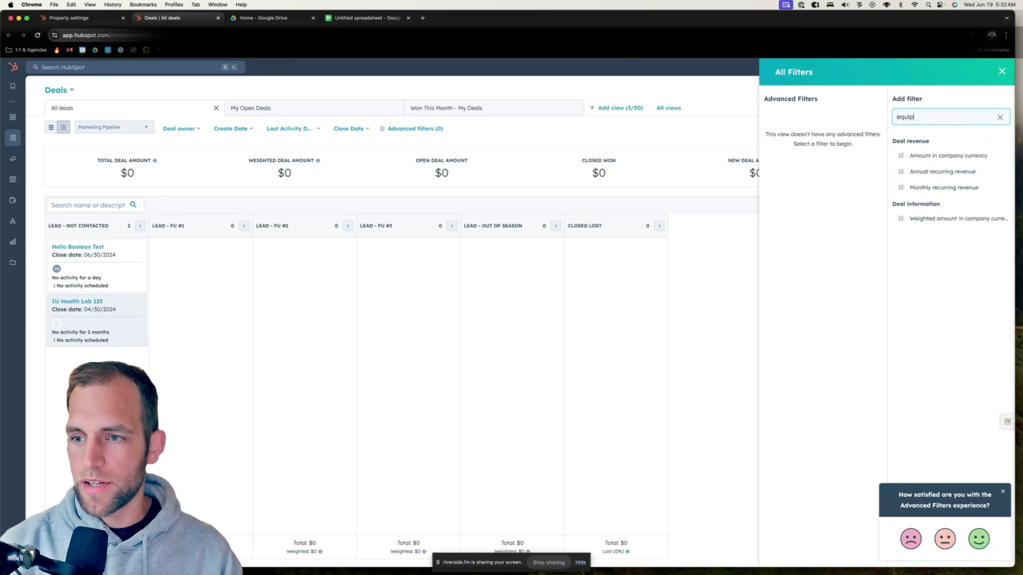
text(ment)
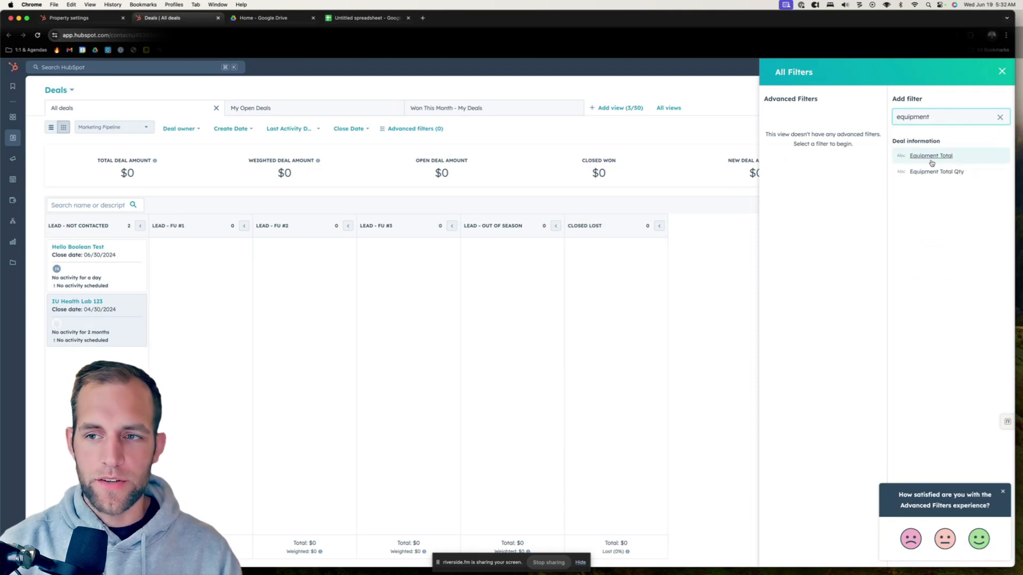
click(930, 155)
click(929, 134)
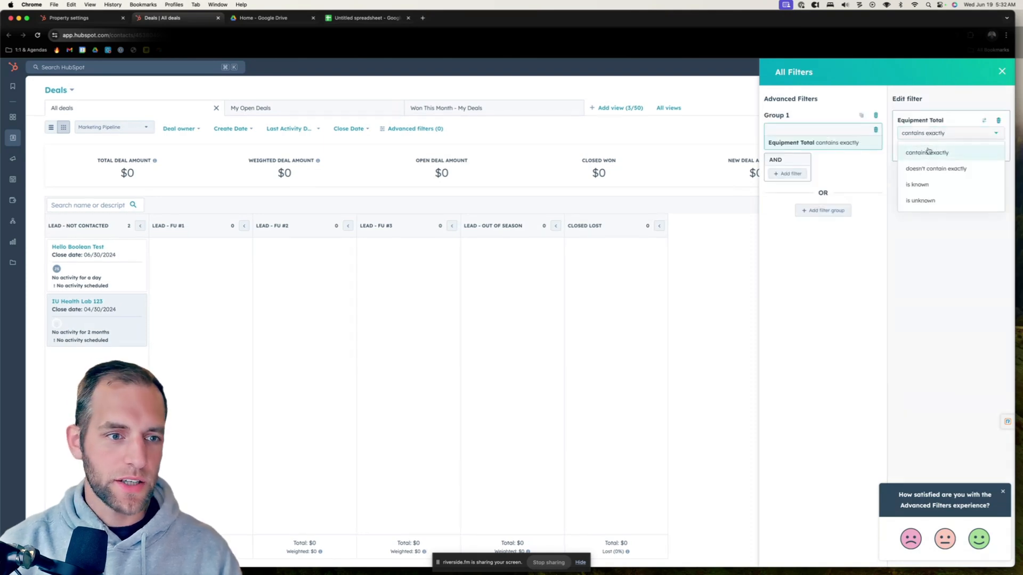
click(921, 199)
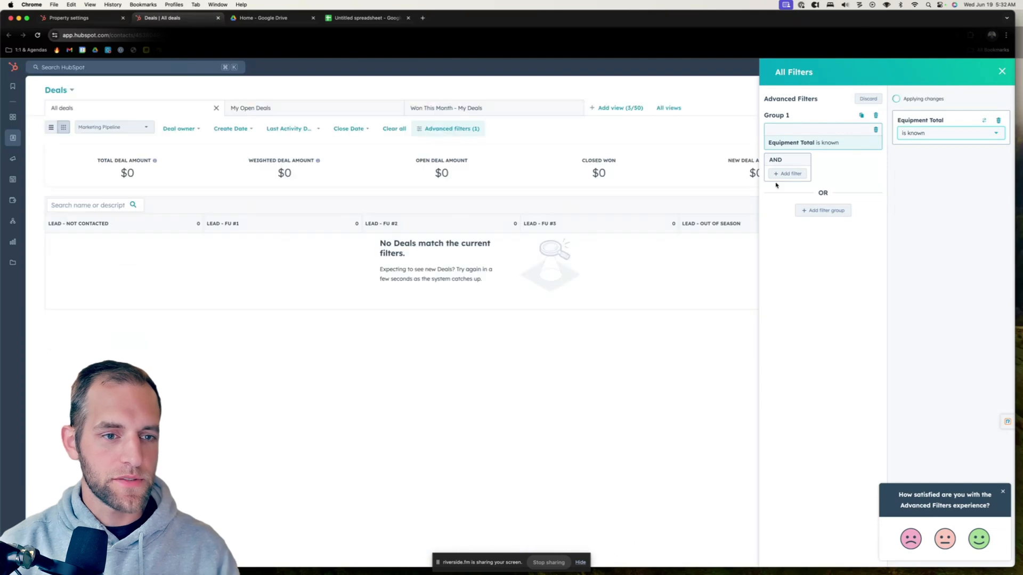
- Show the filtered deals as a list and include all pipelines
click(106, 131)
click(49, 128)
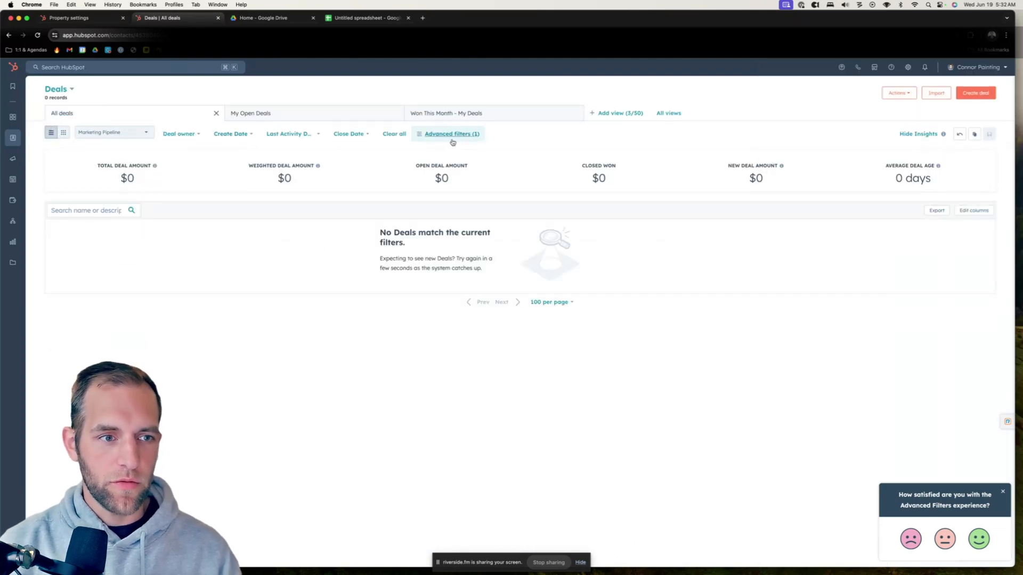
click(120, 135)
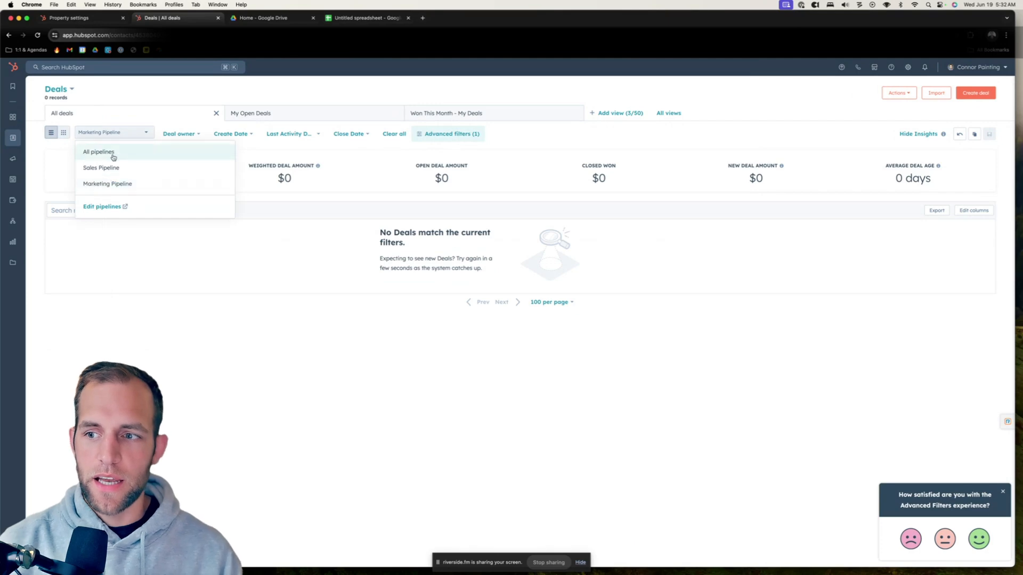
click(122, 153)
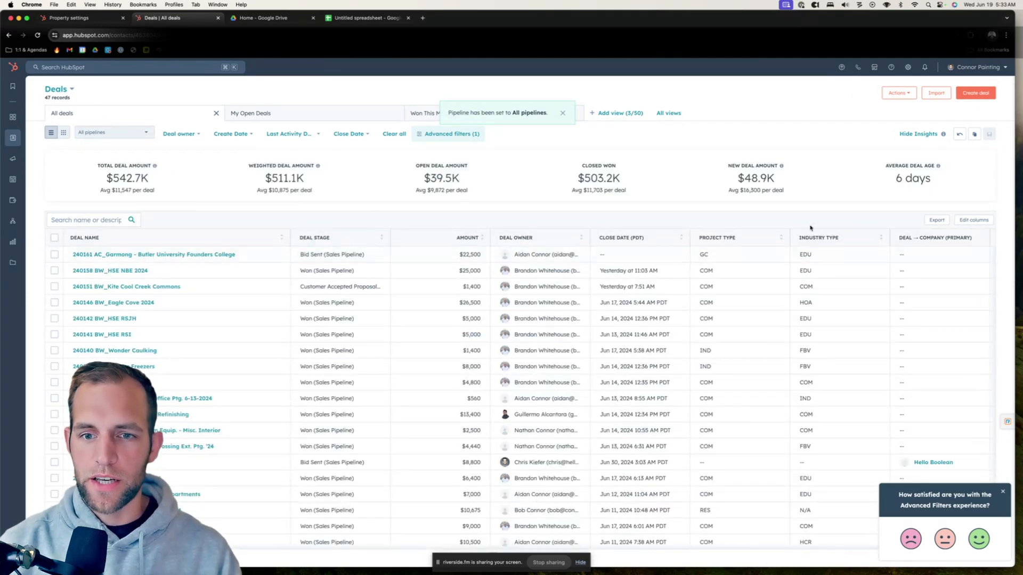
- Remove every column except Deal Name from the deals view's selected columns
click(970, 220)
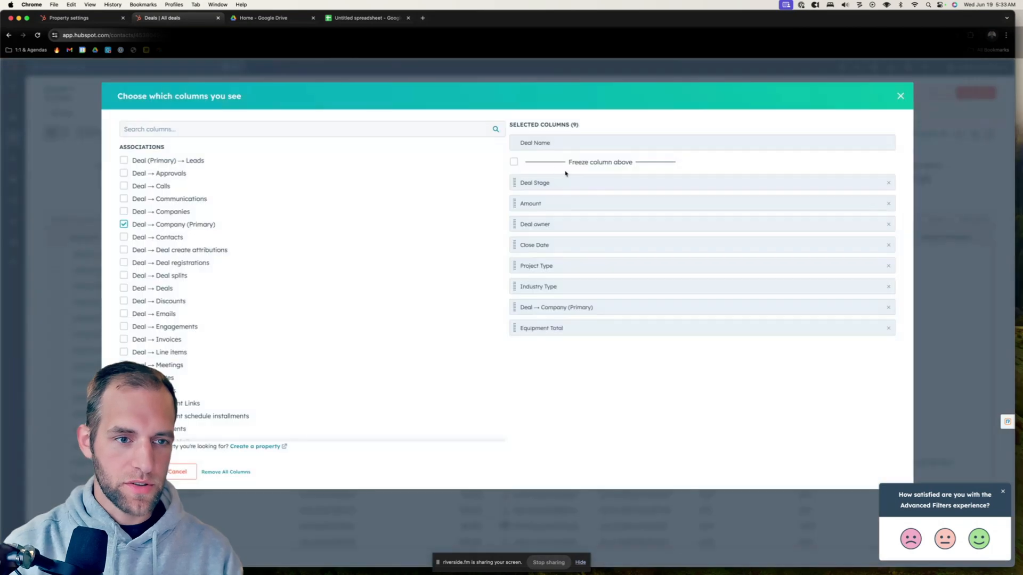
click(889, 183)
click(889, 184)
click(889, 183)
click(889, 184)
click(889, 183)
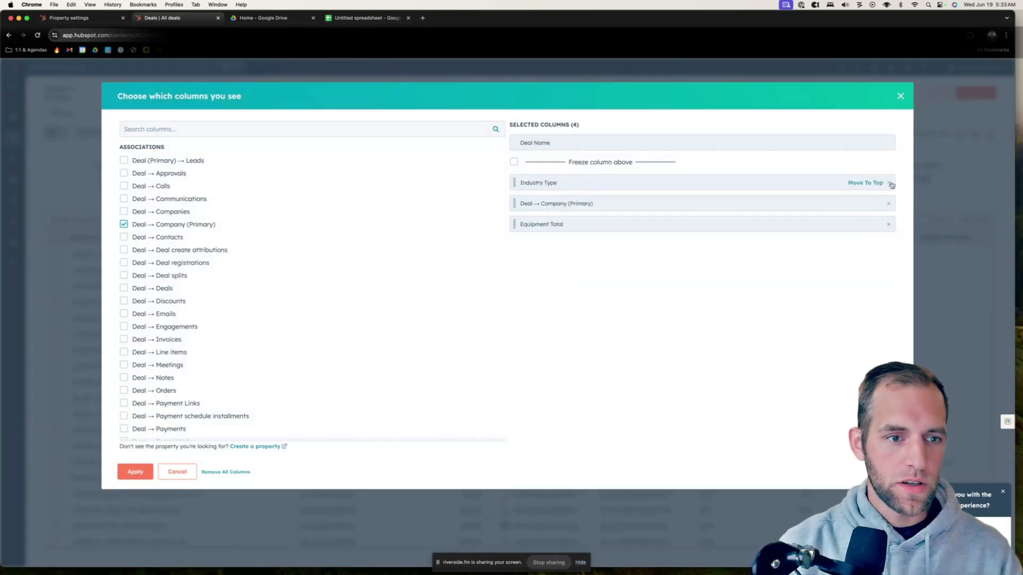
click(890, 183)
click(890, 183)
click(889, 183)
- Add the Equipment Total column to the deals view and apply the column selection
click(136, 128)
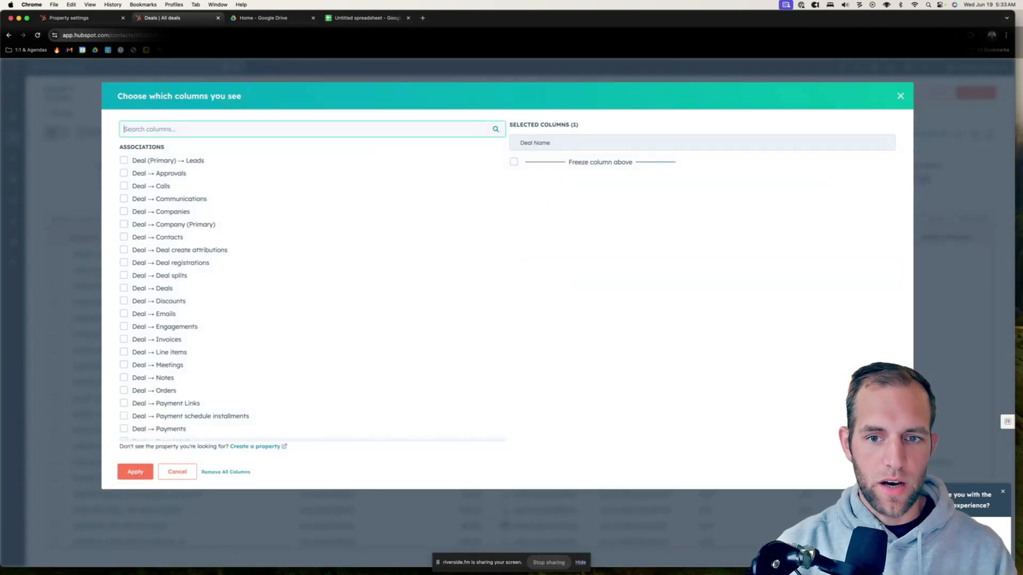
text(equipme)
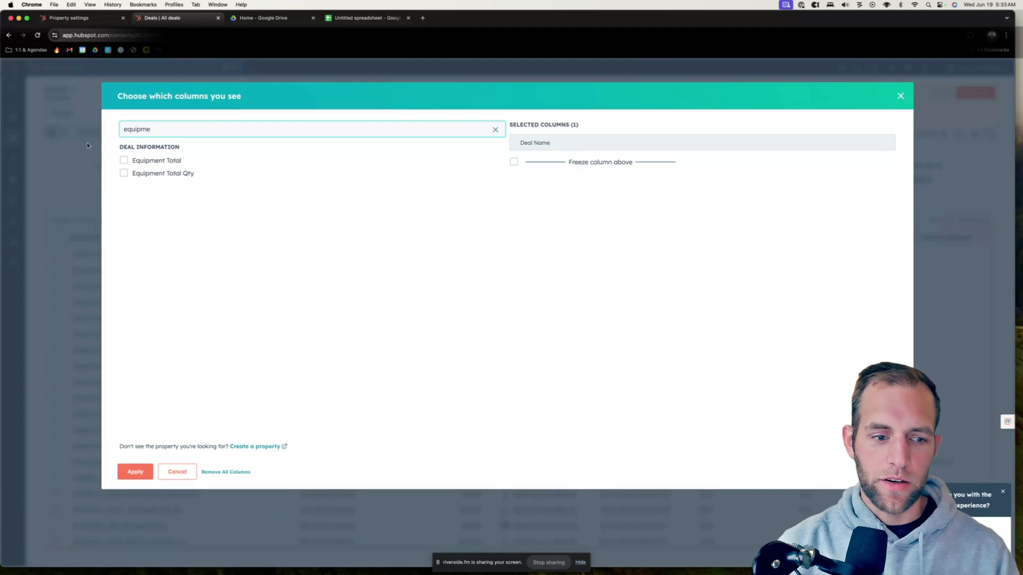
click(124, 160)
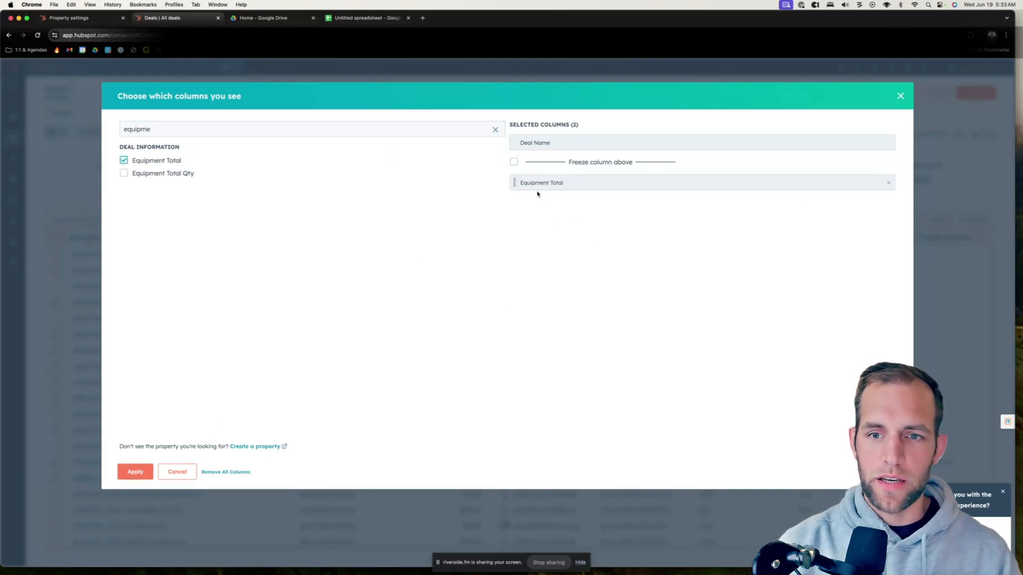
click(134, 472)
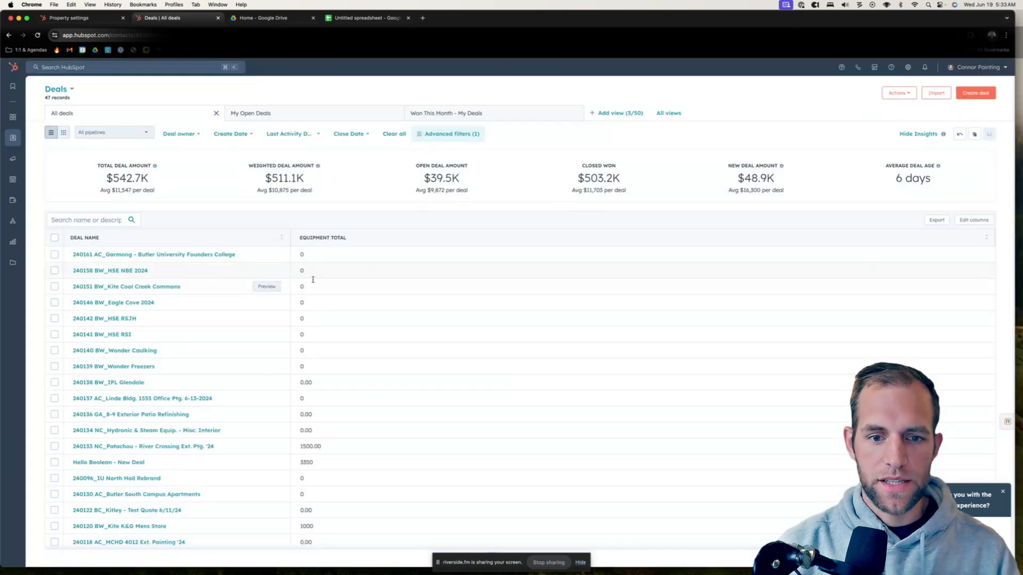
- Export the All deals view as CSV with only the properties in the view, and download the file from the Export Audit
click(937, 220)
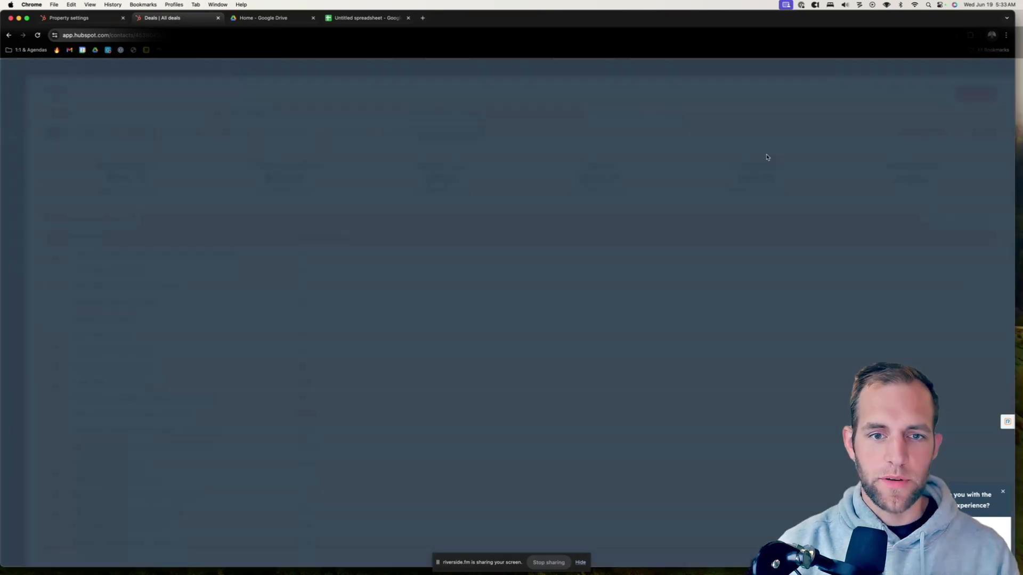
click(420, 226)
click(416, 238)
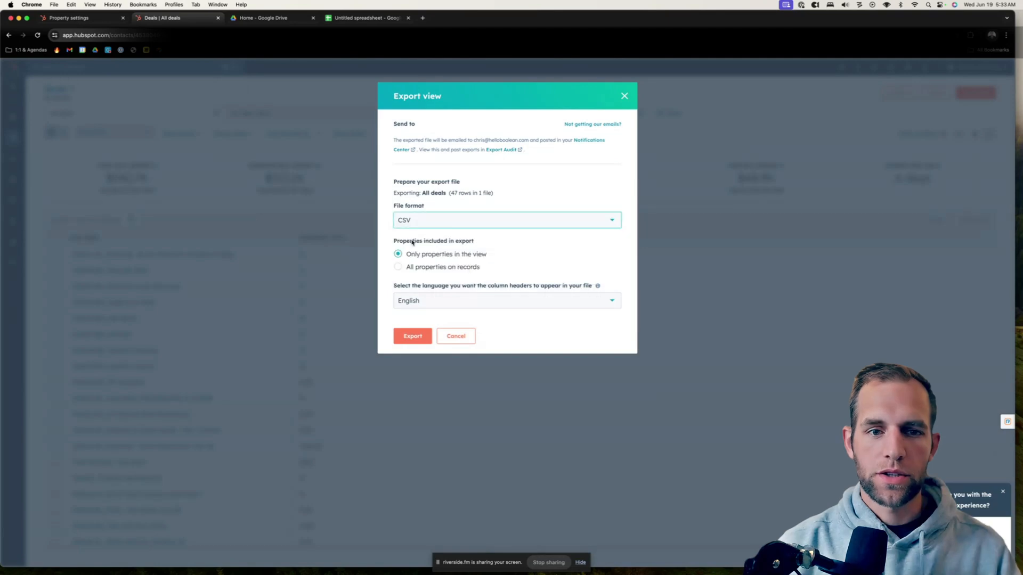
click(413, 336)
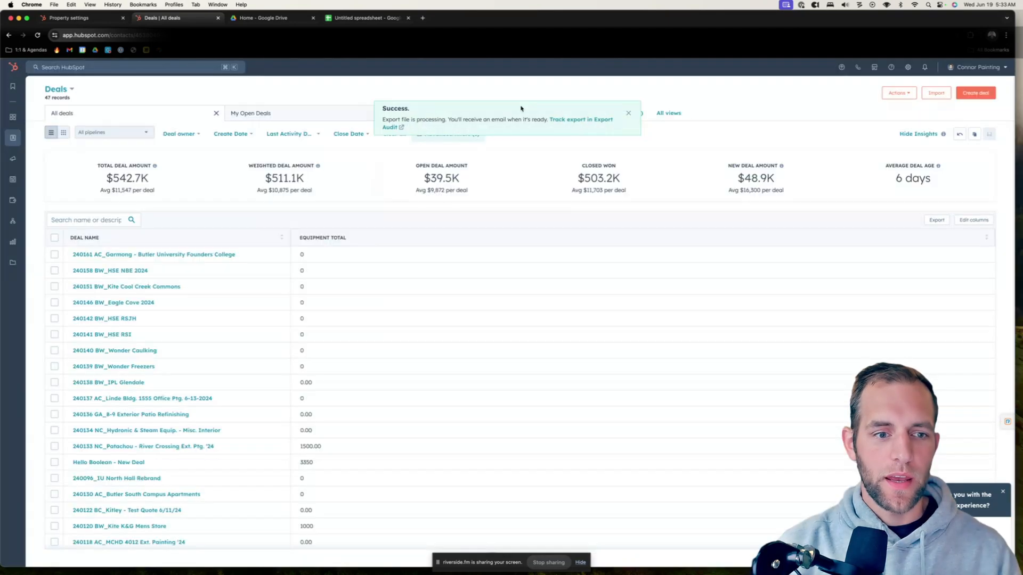
click(593, 122)
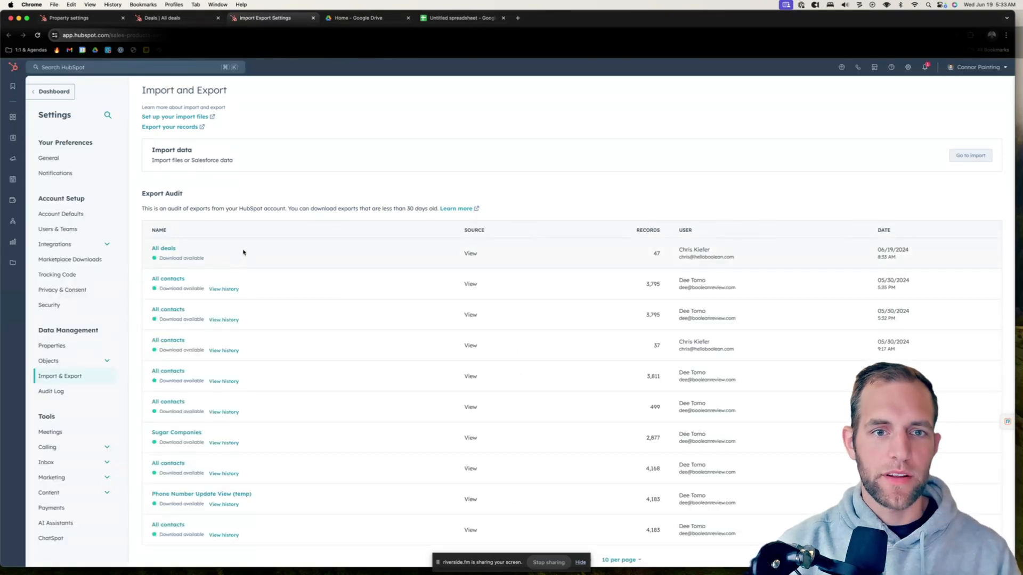
click(170, 249)
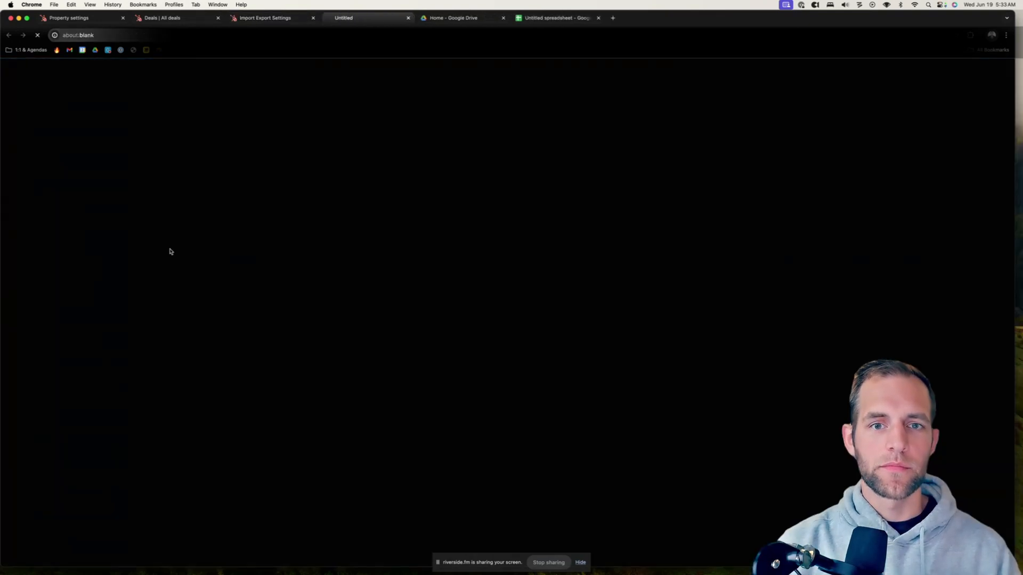
- Preview the downloaded deals CSV and check its Record ID, Deal Name and Equipment Total columns down to the last row
click(460, 18)
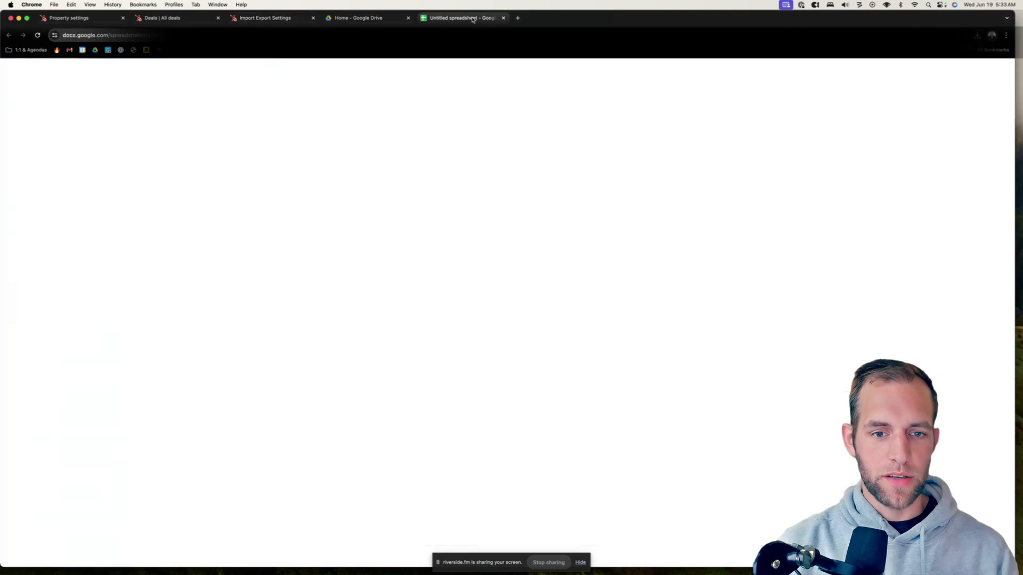
click(382, 19)
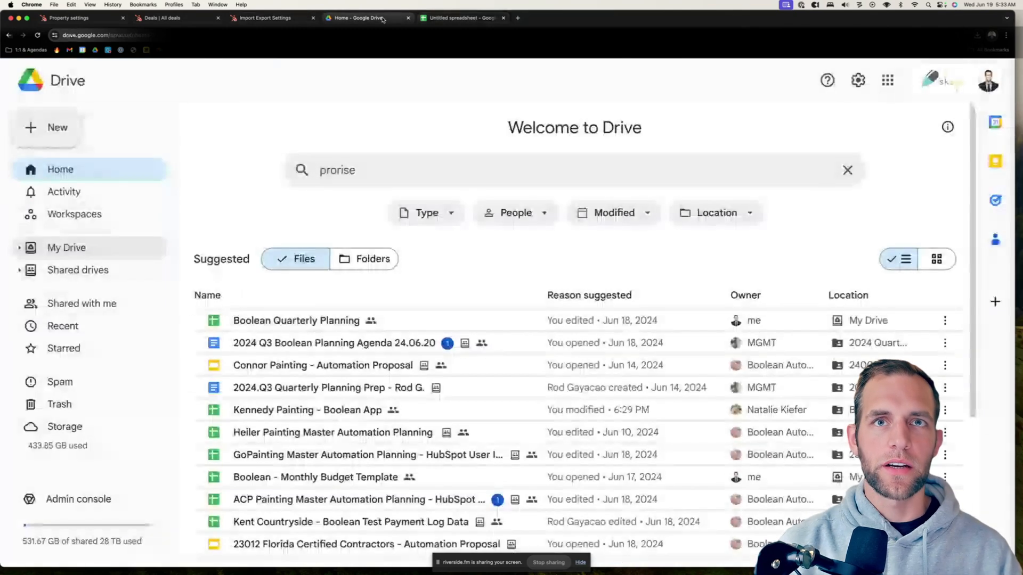
click(459, 19)
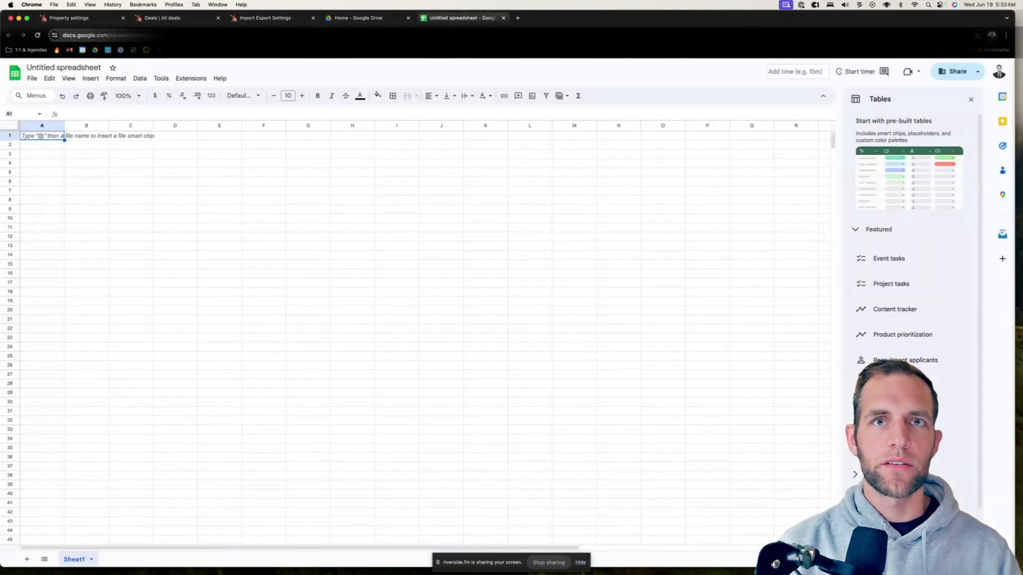
key(super+Tab)
key(super+Tab)
key(super+Tab)
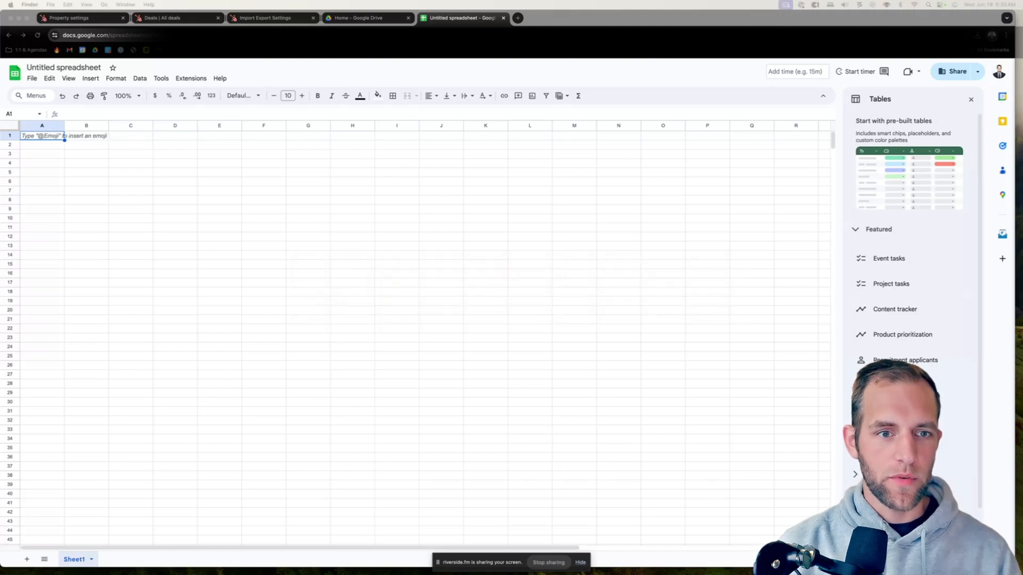
drag(565, 1, 460, 60)
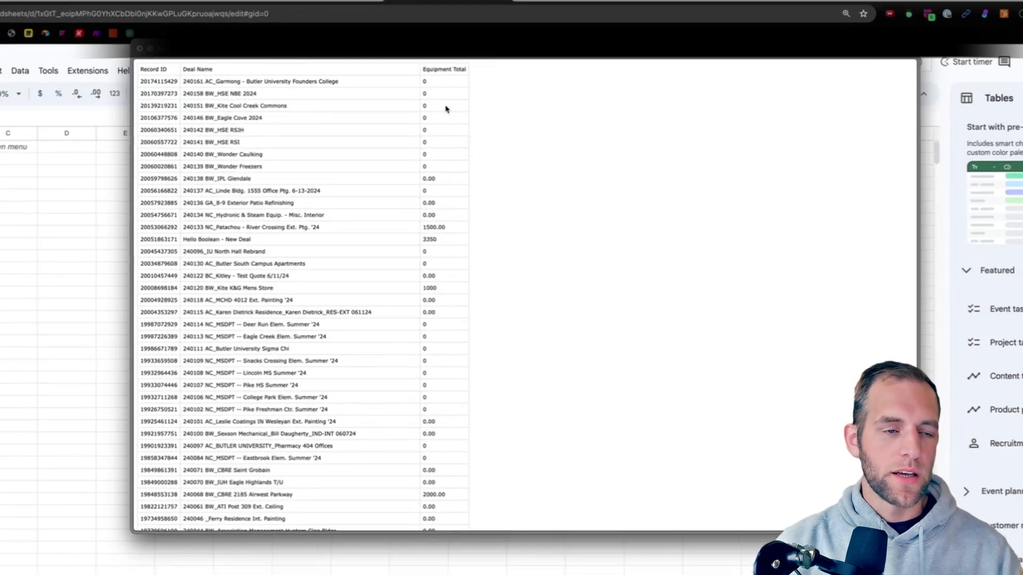
scroll(449, 506, down, 3)
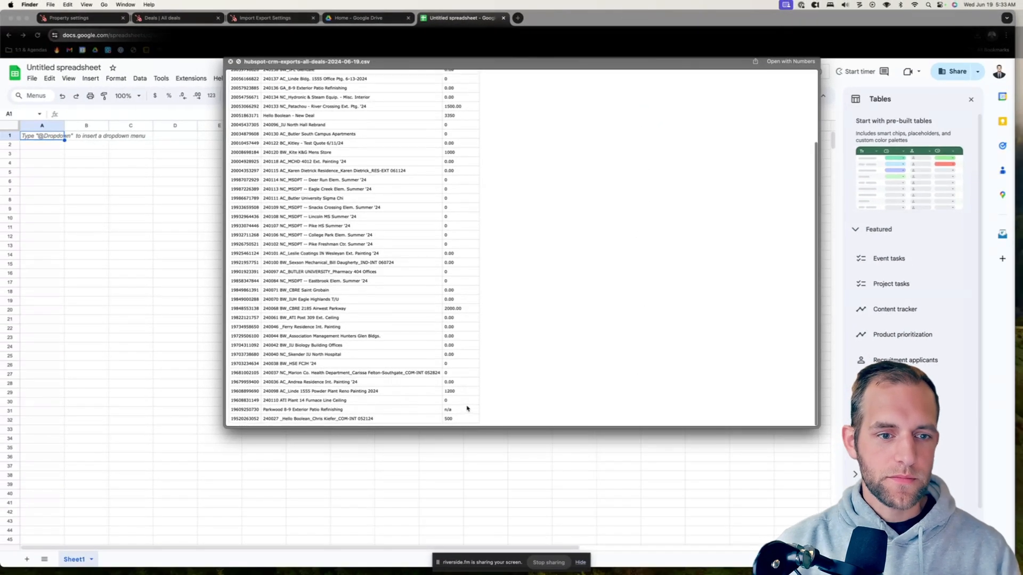
click(137, 216)
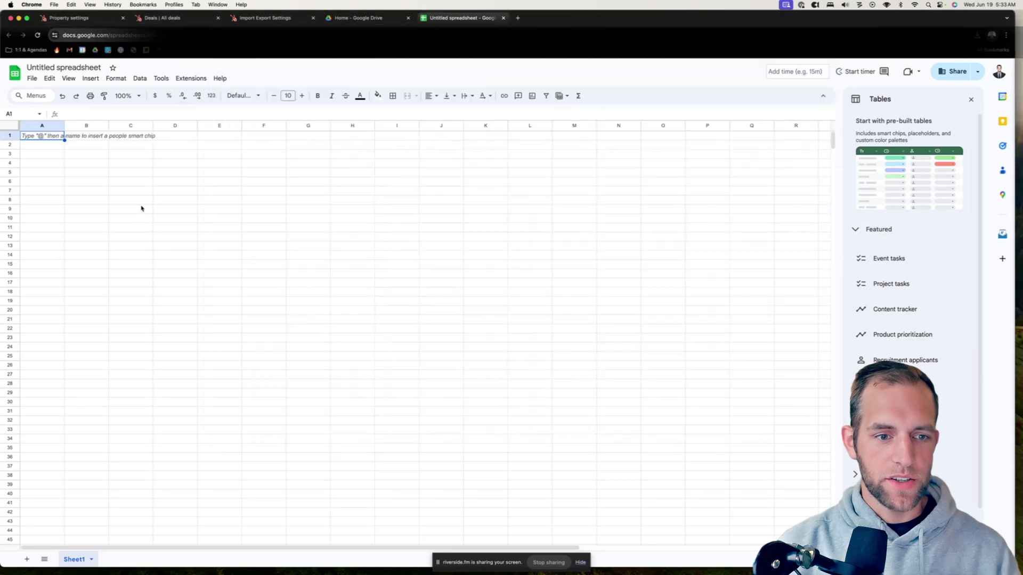
- Select the Equipment Total property in the deal property settings
click(99, 20)
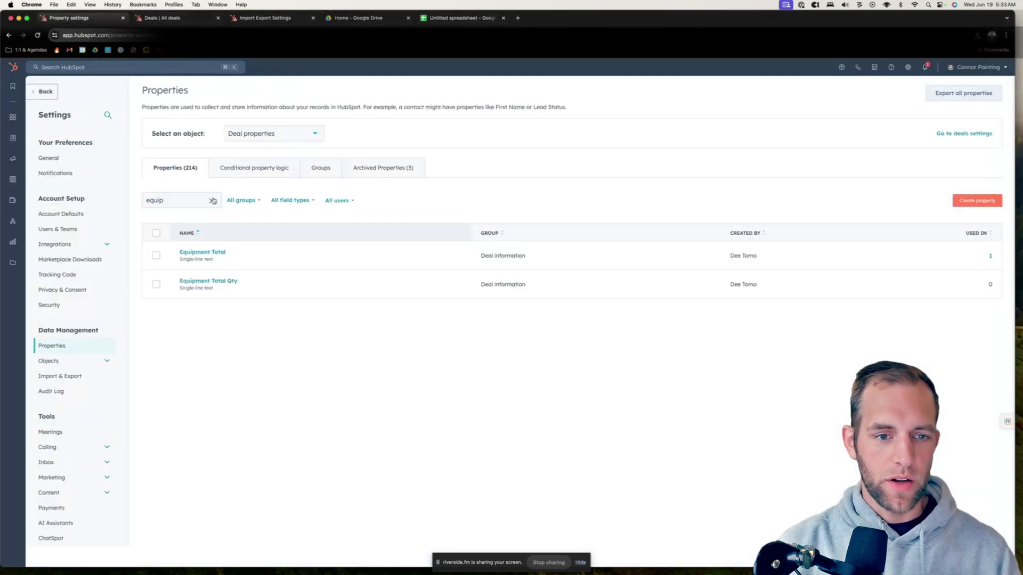
click(156, 255)
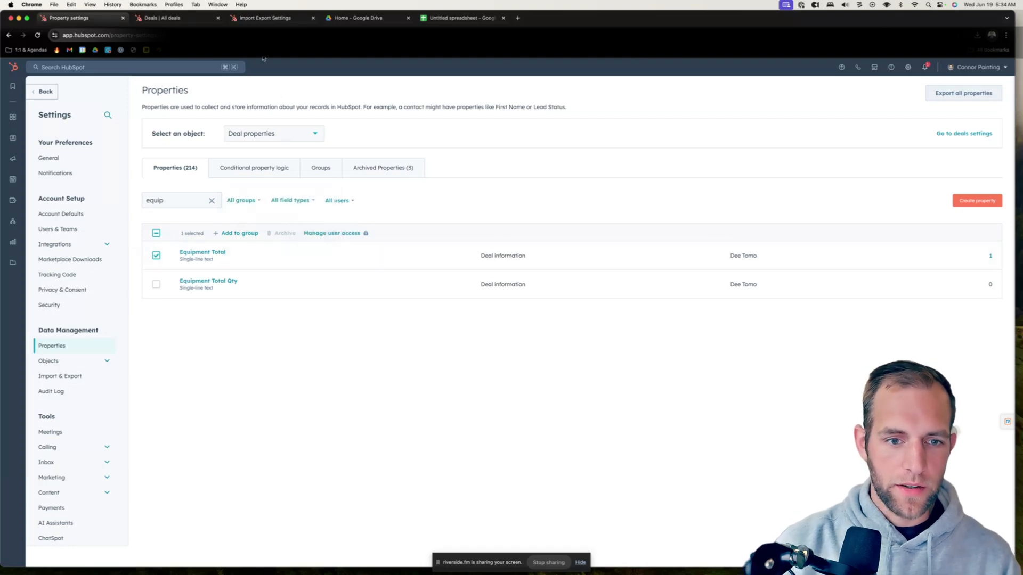
- Bulk edit all deals in the All deals view to clear their Equipment Total value
click(176, 17)
scroll(320, 271, down, 5)
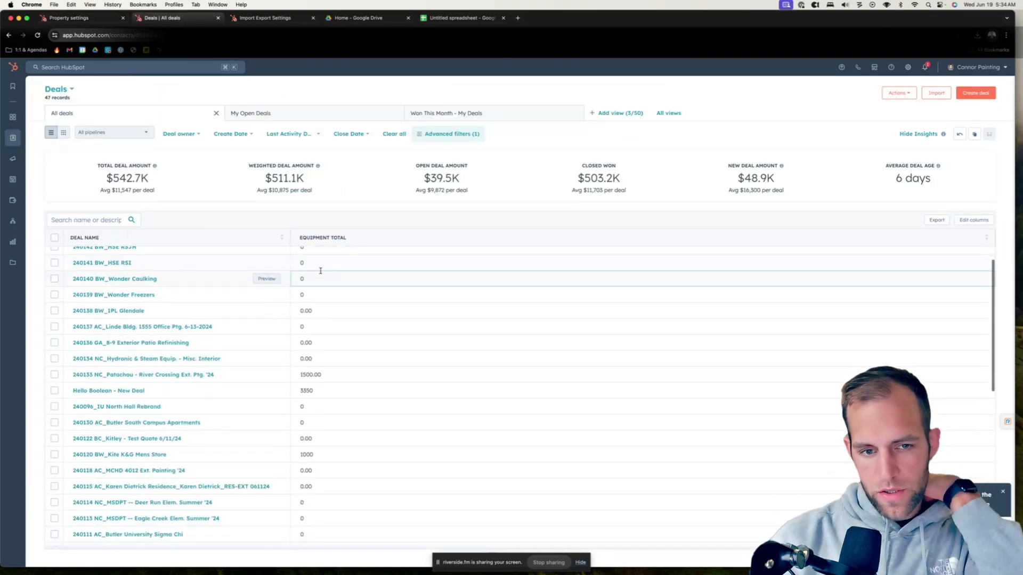
scroll(320, 271, down, 10)
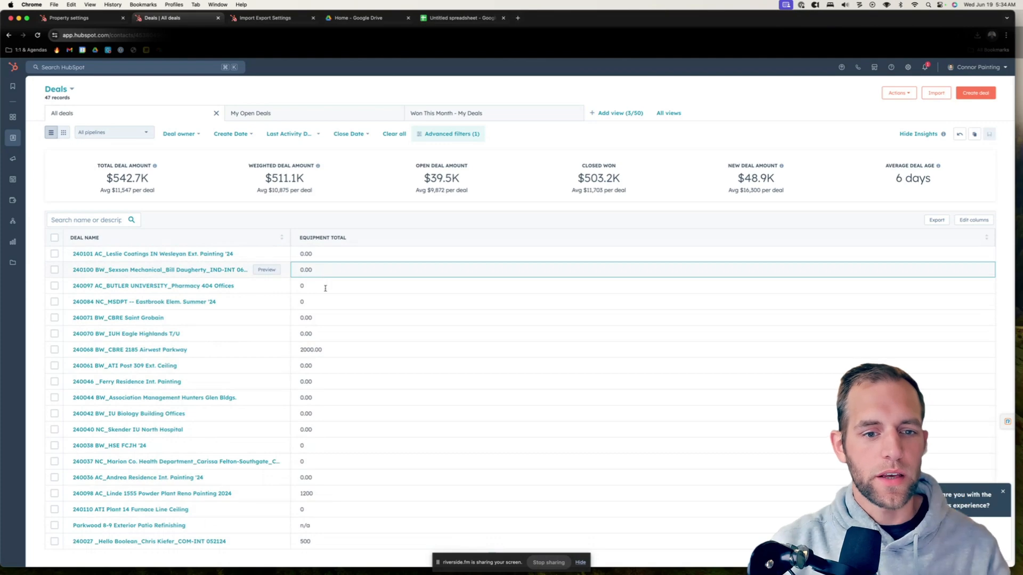
scroll(325, 288, up, 15)
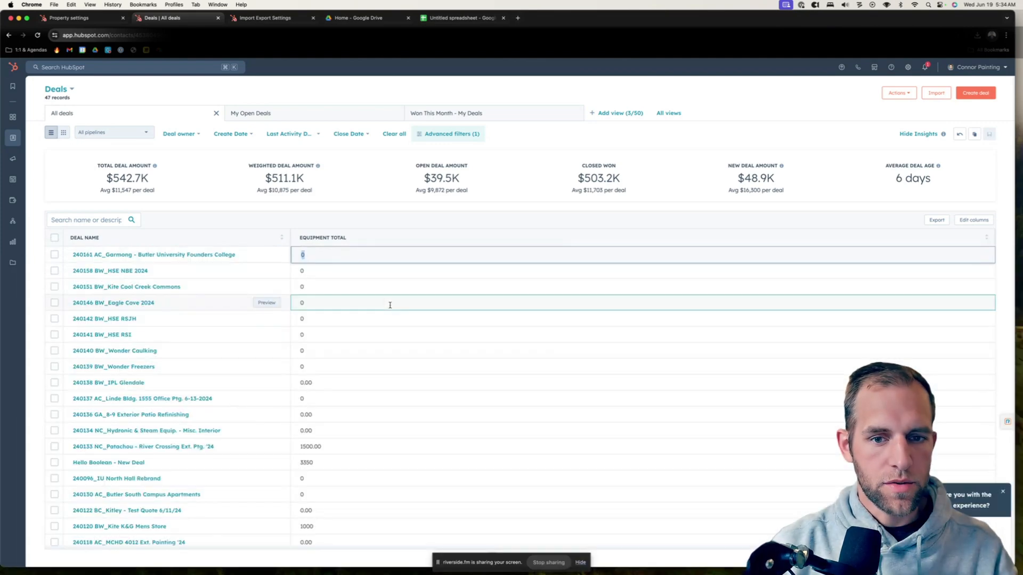
click(386, 302)
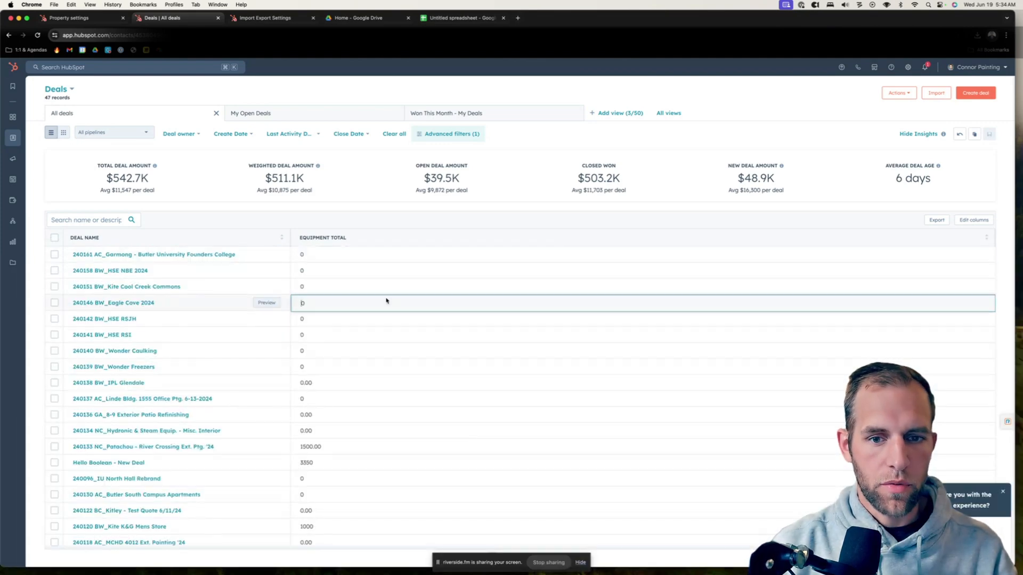
click(54, 238)
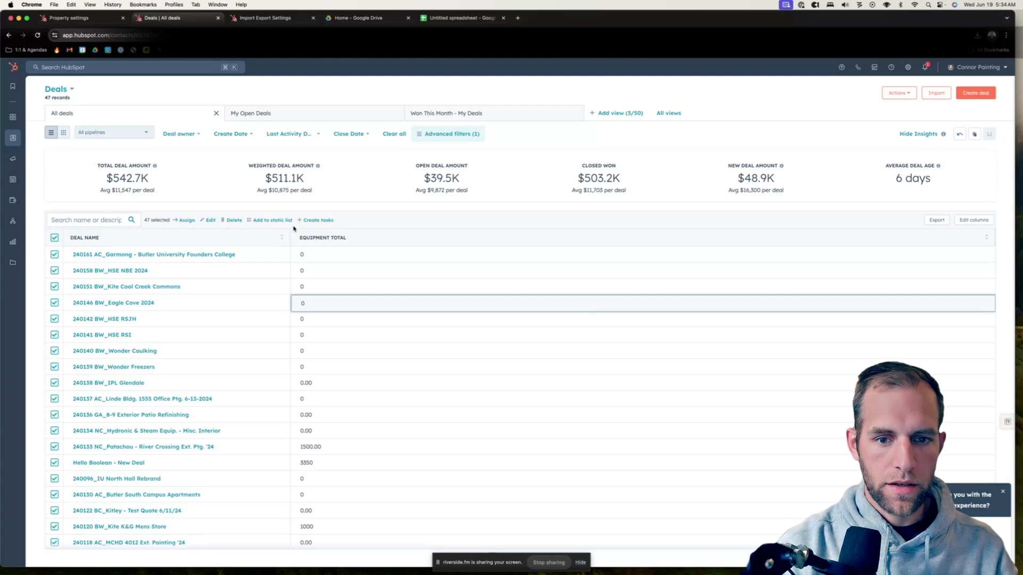
click(209, 222)
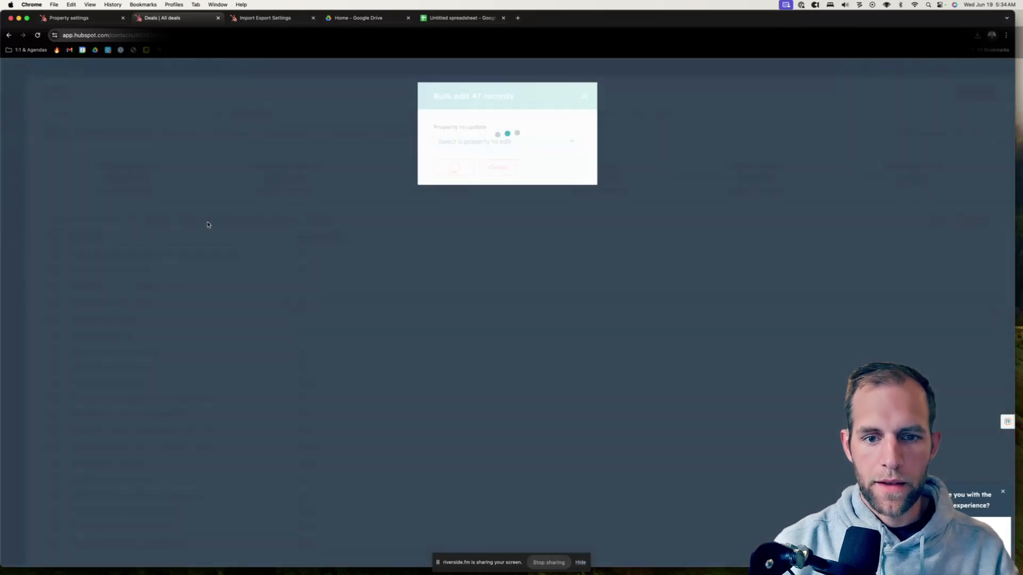
click(473, 141)
text(equip)
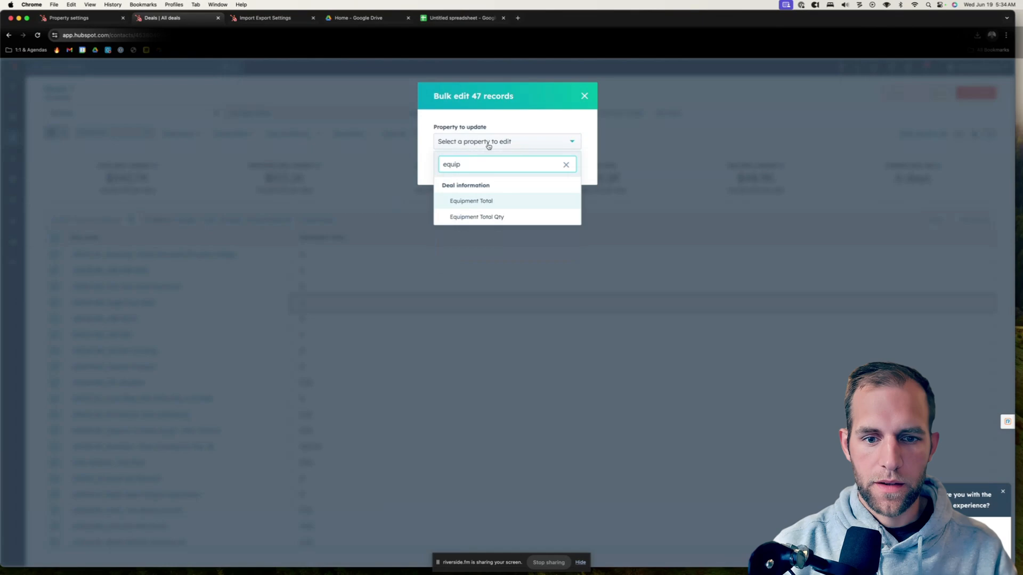
click(471, 205)
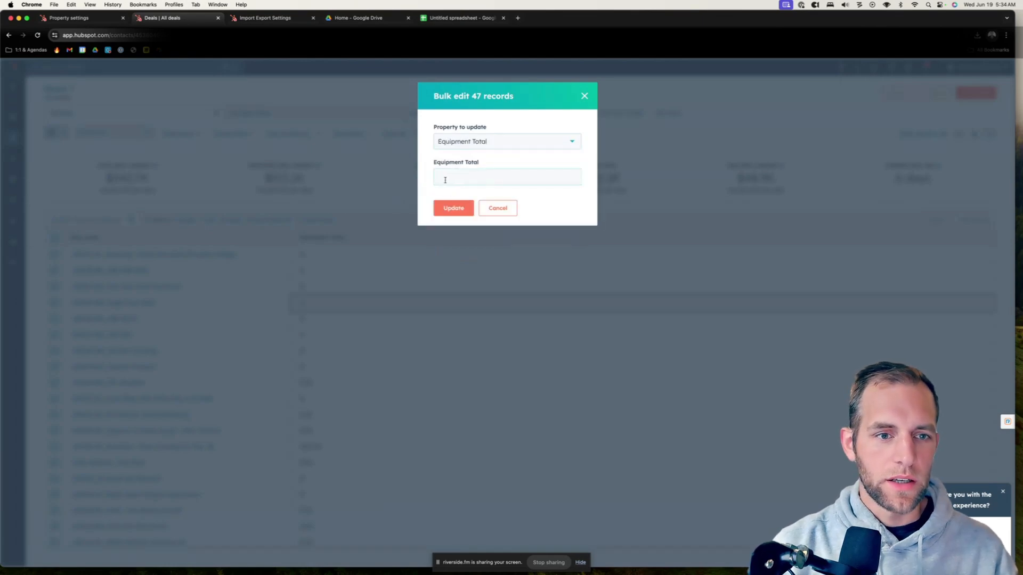
click(449, 213)
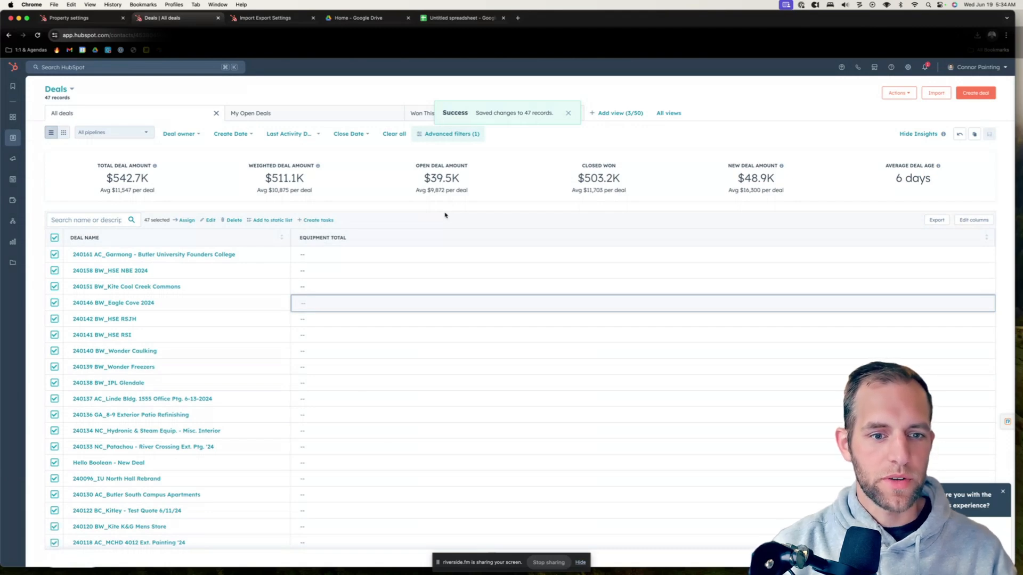
- Reload the deal property settings and select Equipment Total again to check whether it can be archived
key(ctrl+shift+Tab)
key(super+r)
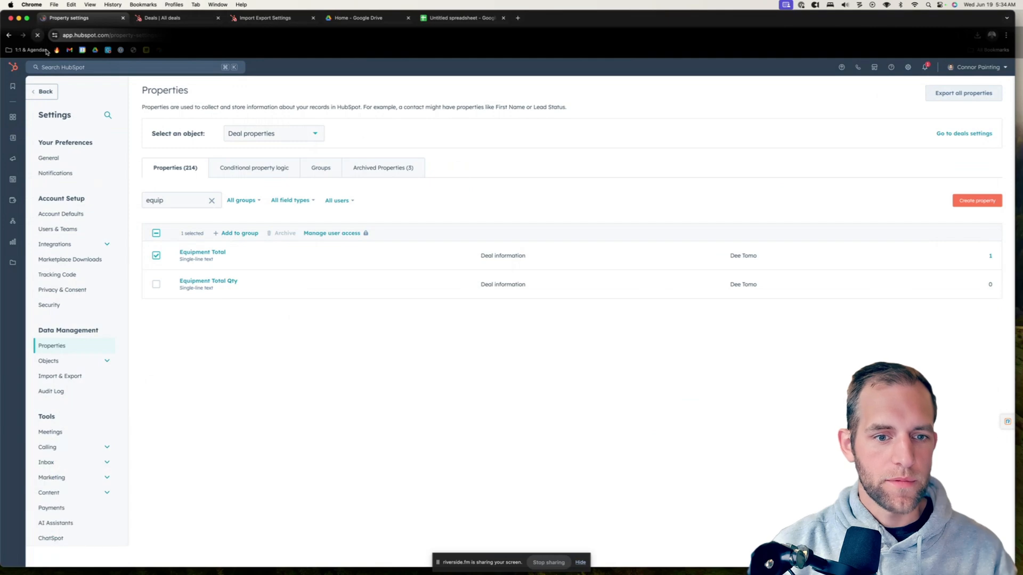
click(156, 255)
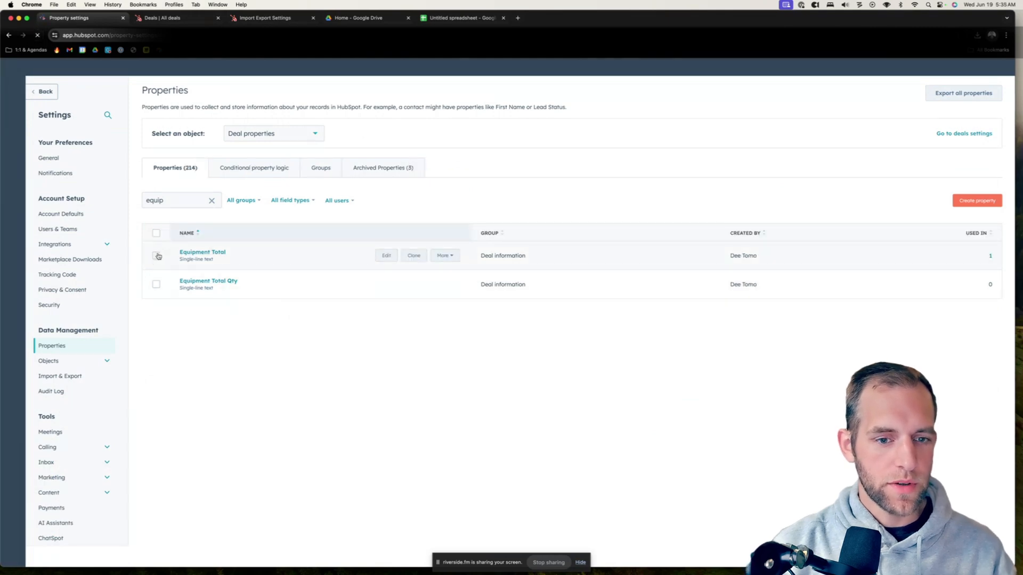
mouse_move(277, 236)
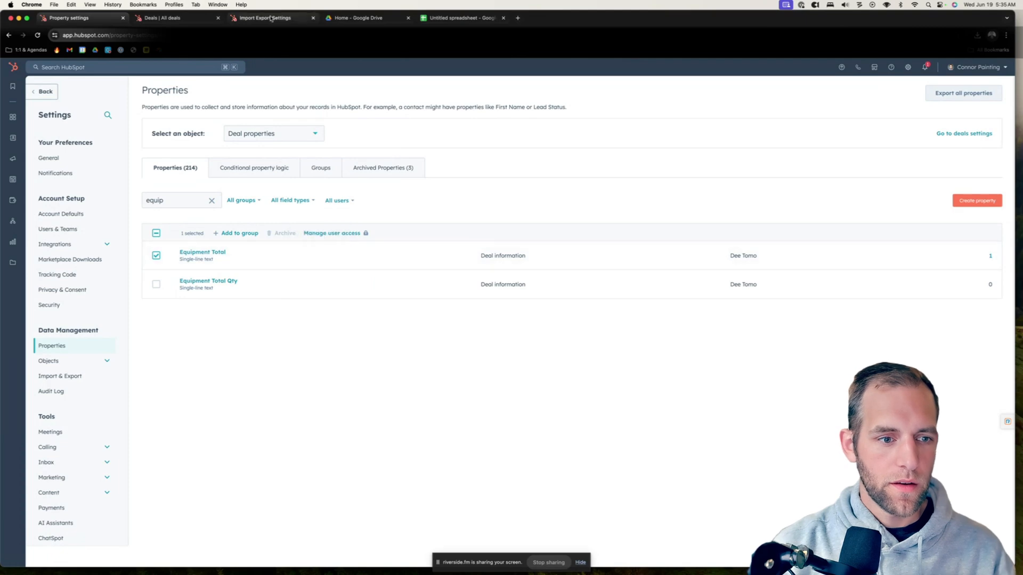
- Reload the All deals view and add an advanced filter for deals whose Equipment Total is known
click(186, 18)
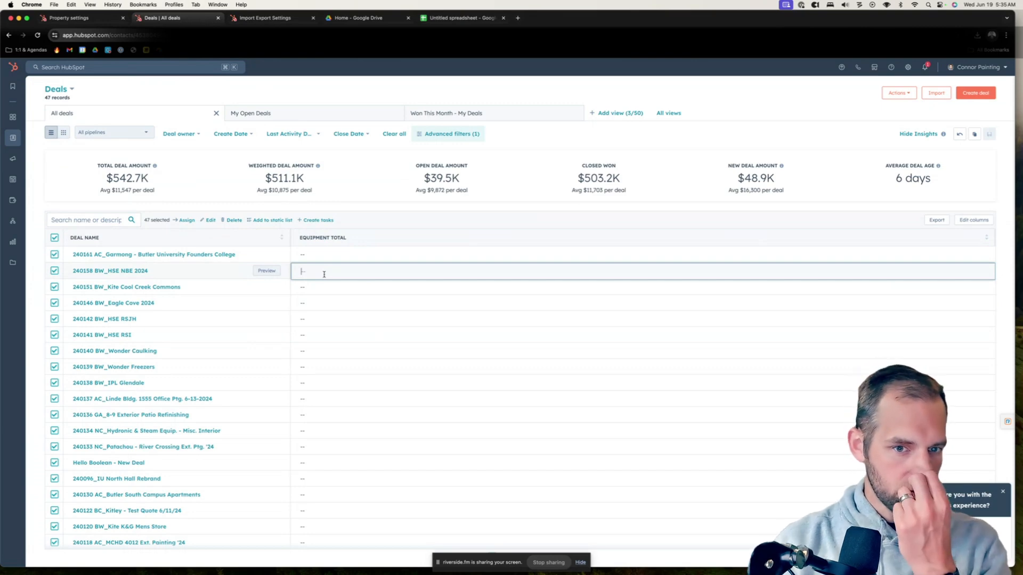
click(38, 35)
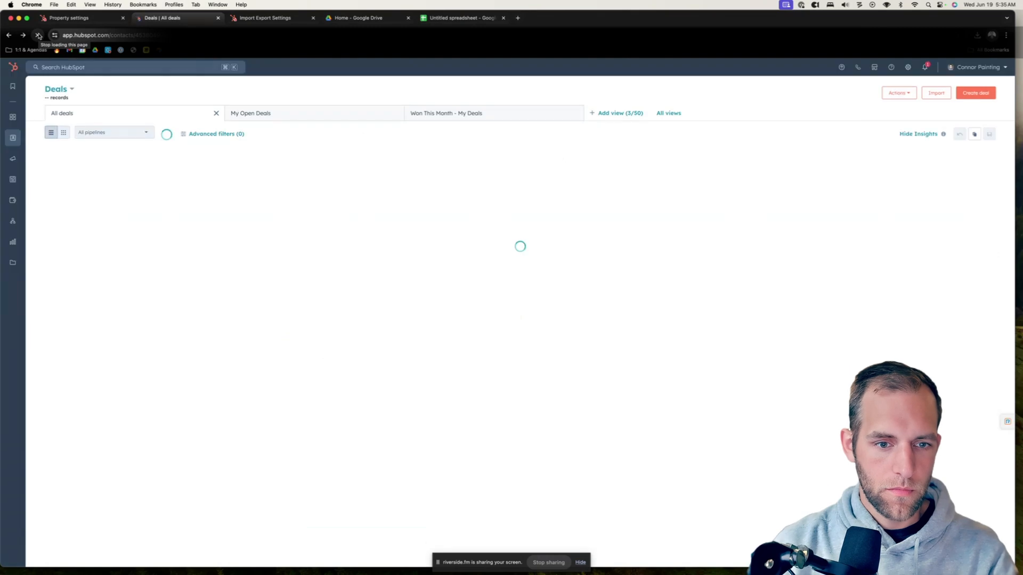
click(323, 256)
click(313, 273)
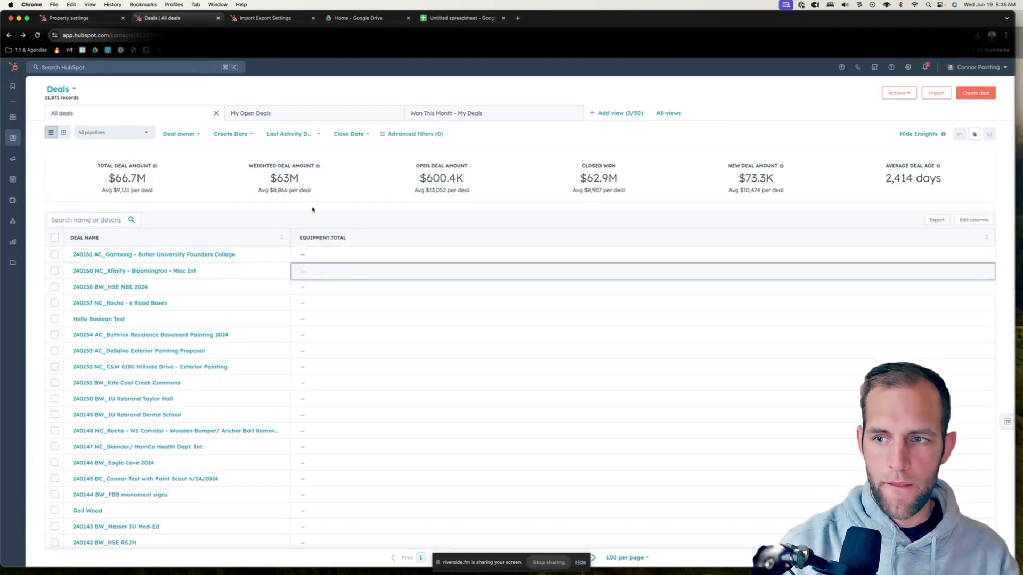
click(414, 134)
click(931, 119)
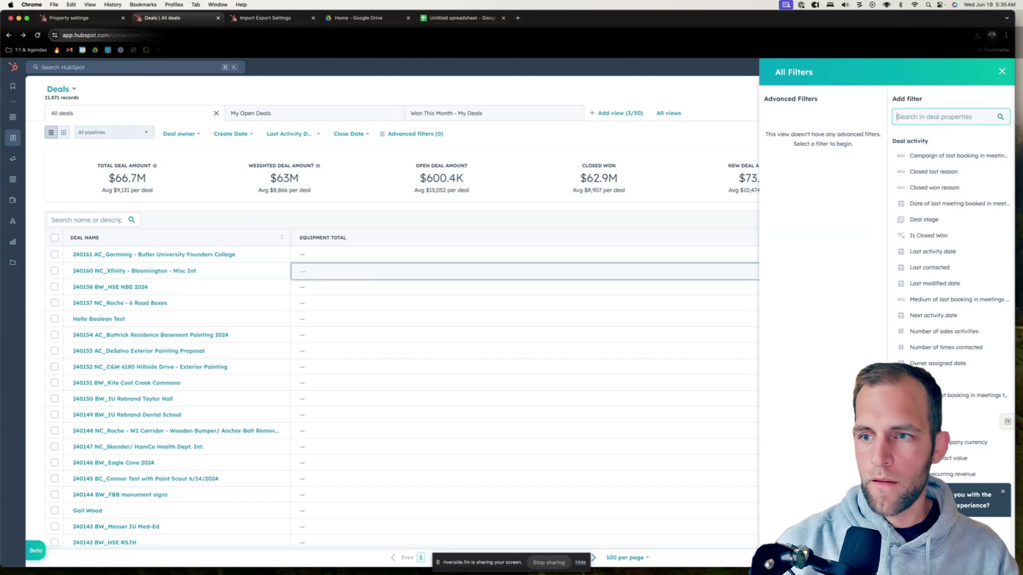
text(equipment)
click(931, 155)
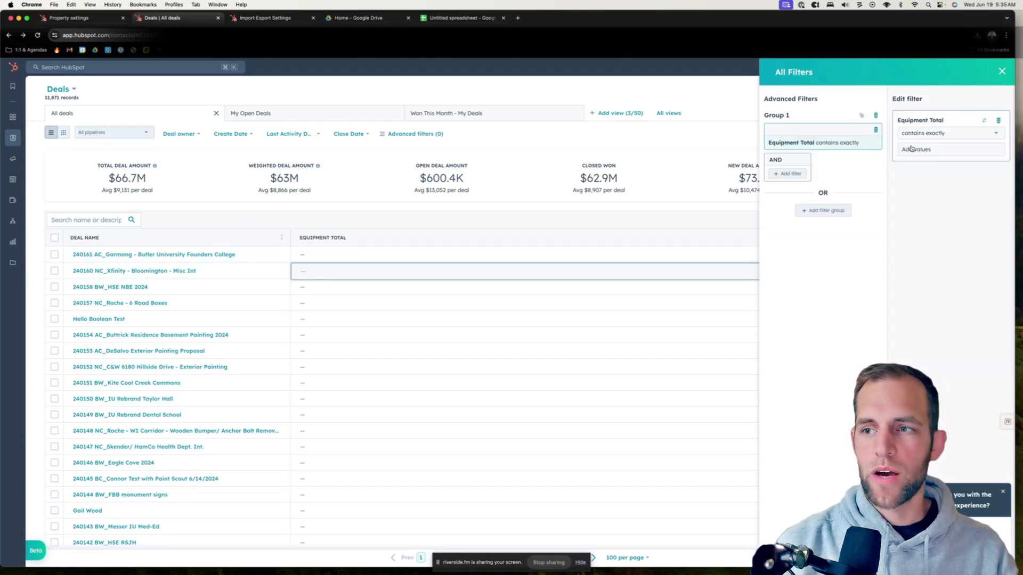
click(911, 133)
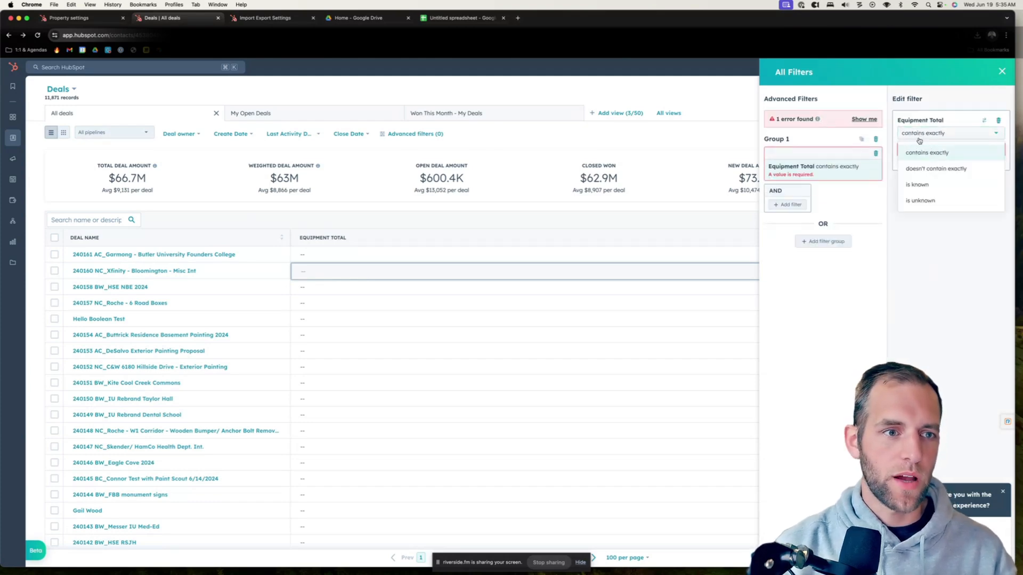
click(918, 186)
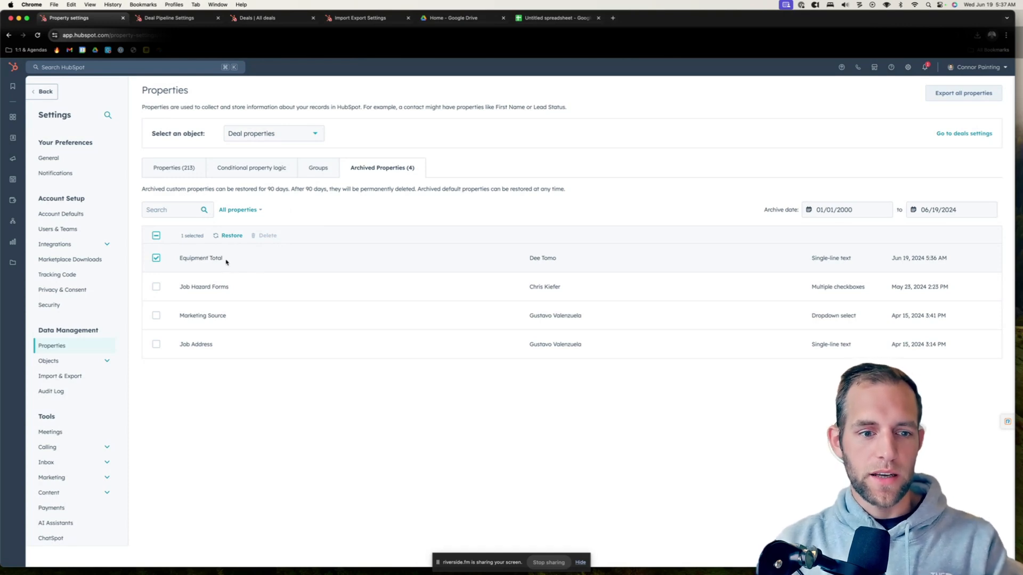
- Create a deal property named Equipment Total in the Custom Properties group as a Number field with Currency format
drag(226, 261, 177, 267)
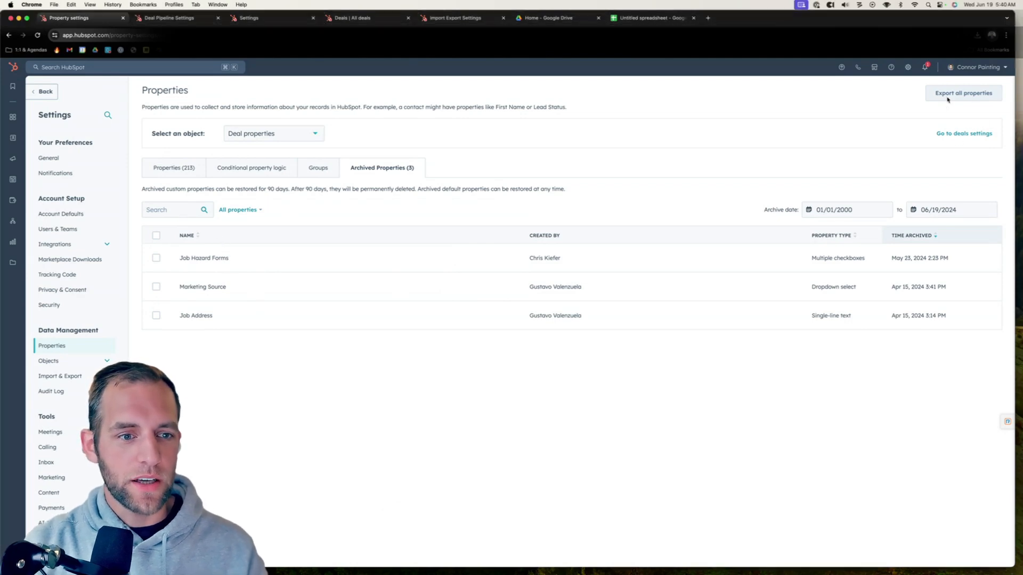
click(155, 170)
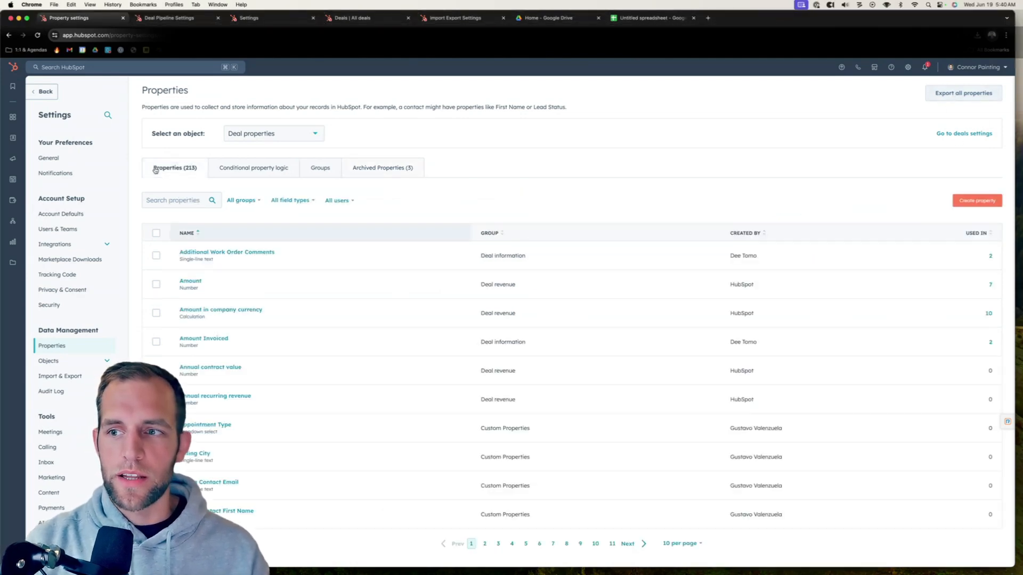
click(988, 201)
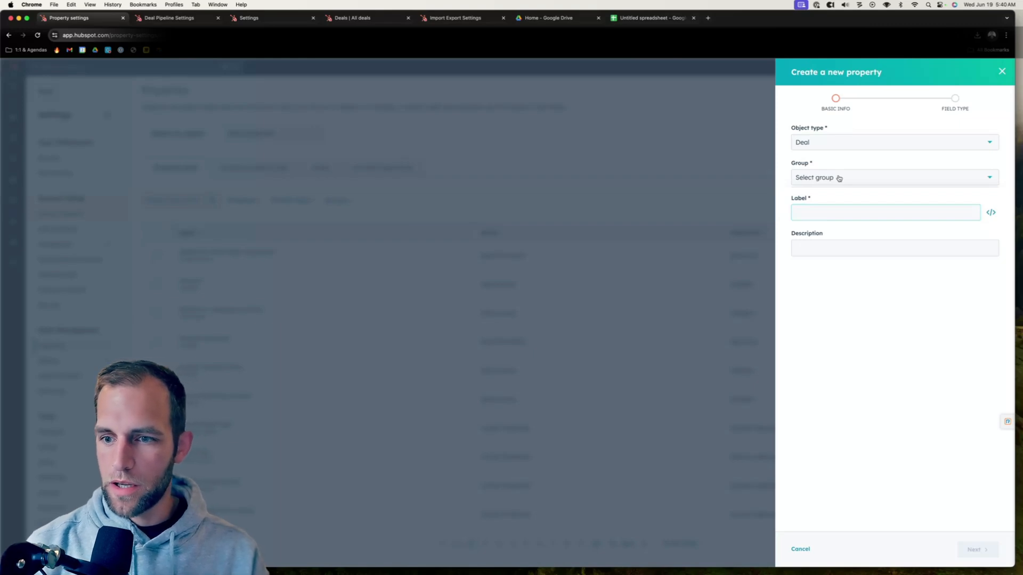
click(839, 178)
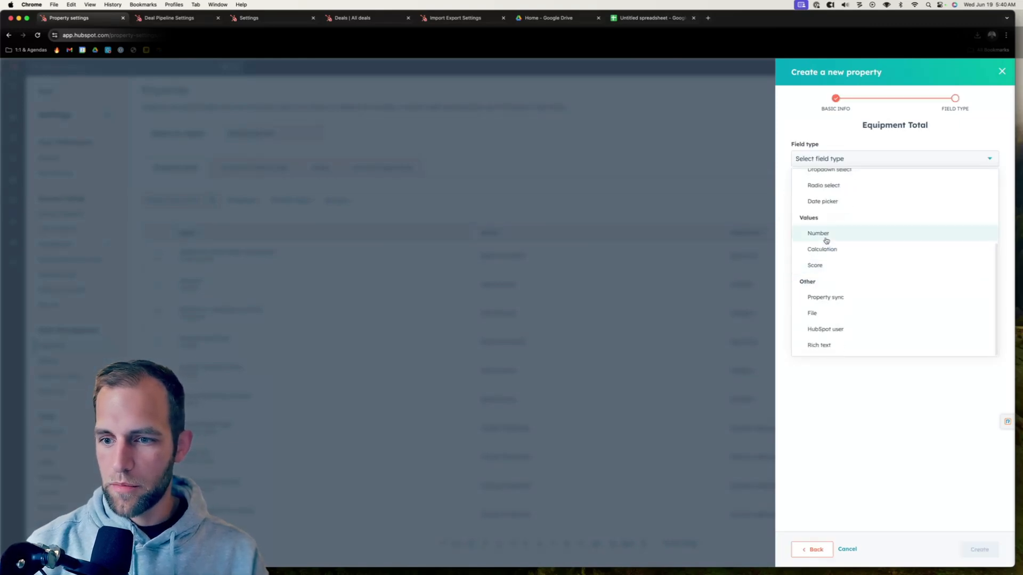
click(827, 232)
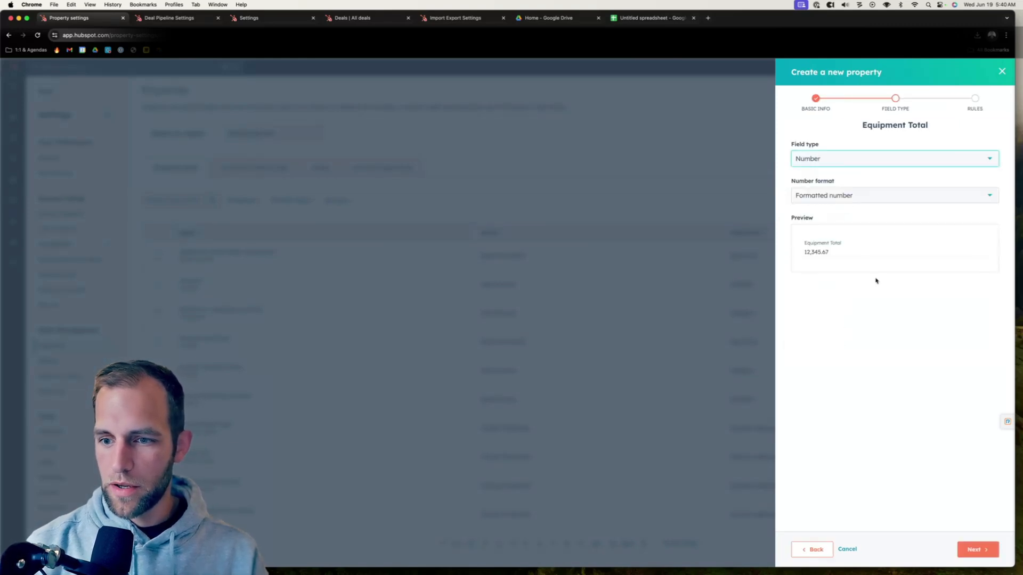
click(829, 204)
click(825, 272)
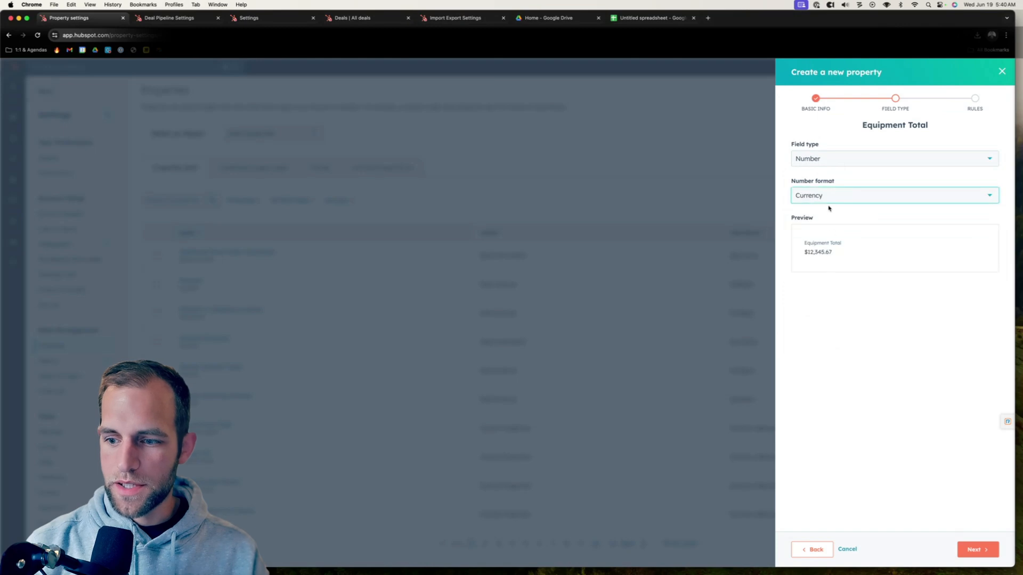
click(977, 549)
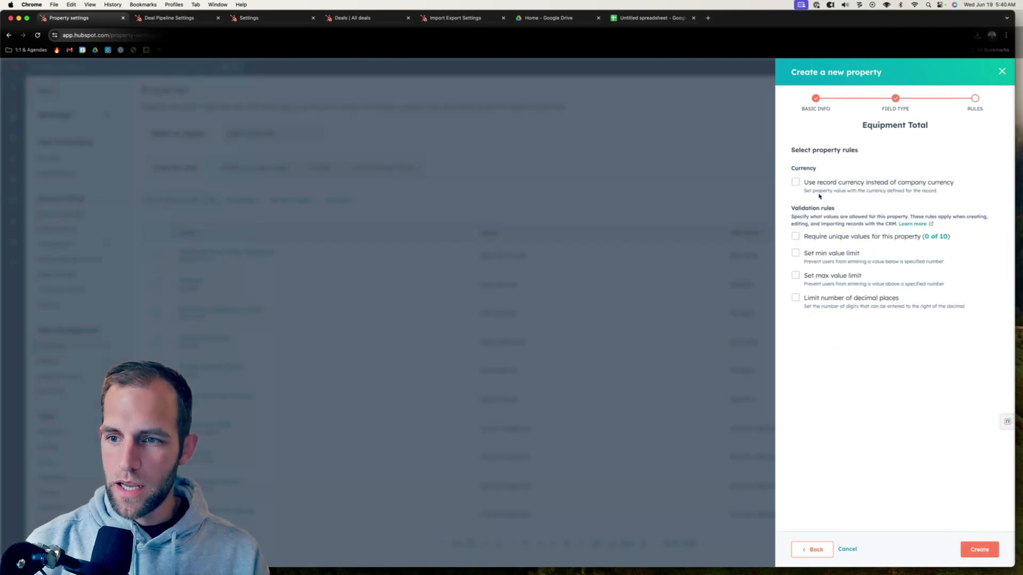
click(988, 547)
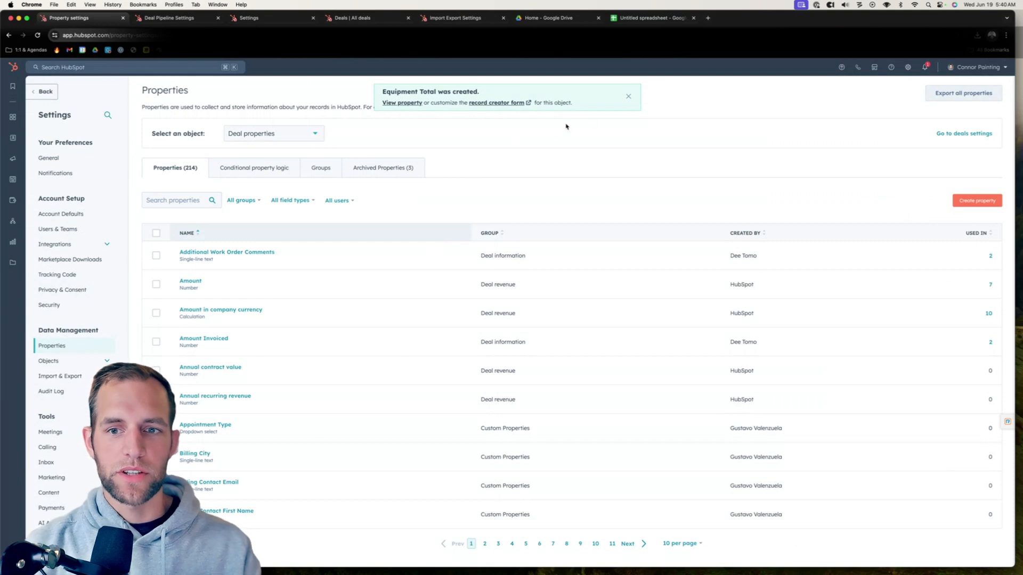
- Dismiss the creation notice and search the deal properties for "equip" to check the new Equipment Total property
click(629, 96)
click(192, 205)
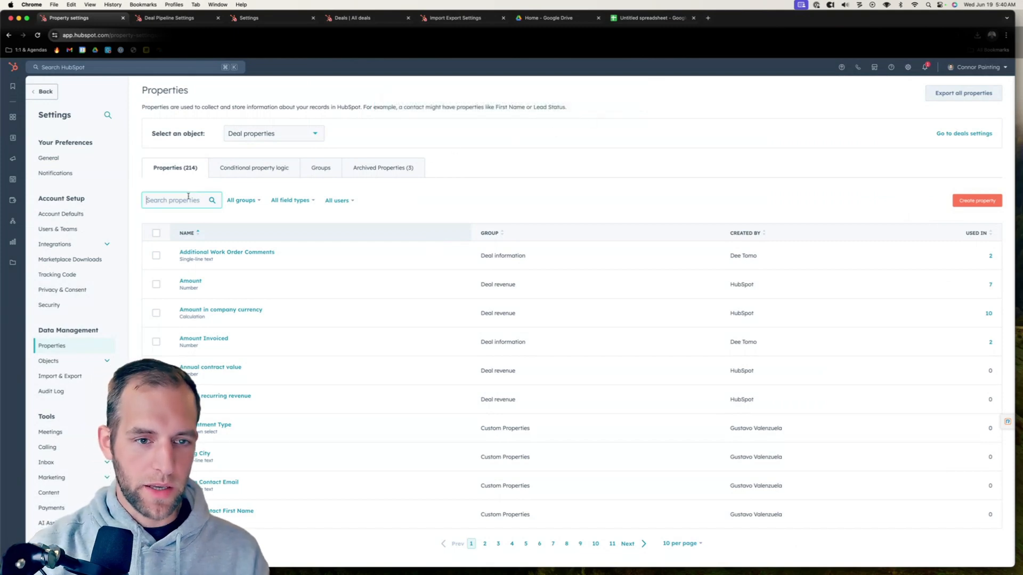
text(equip)
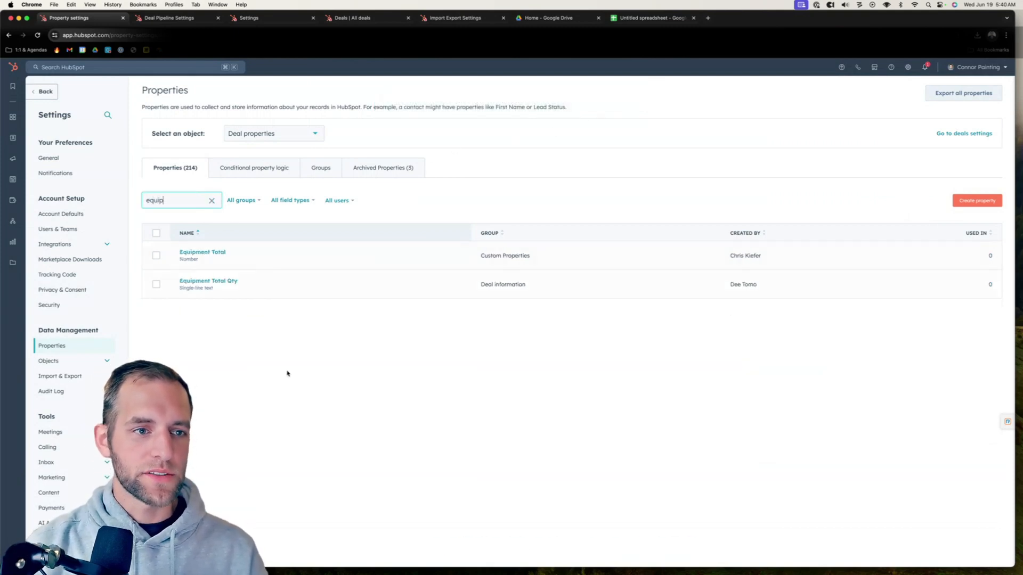
click(294, 409)
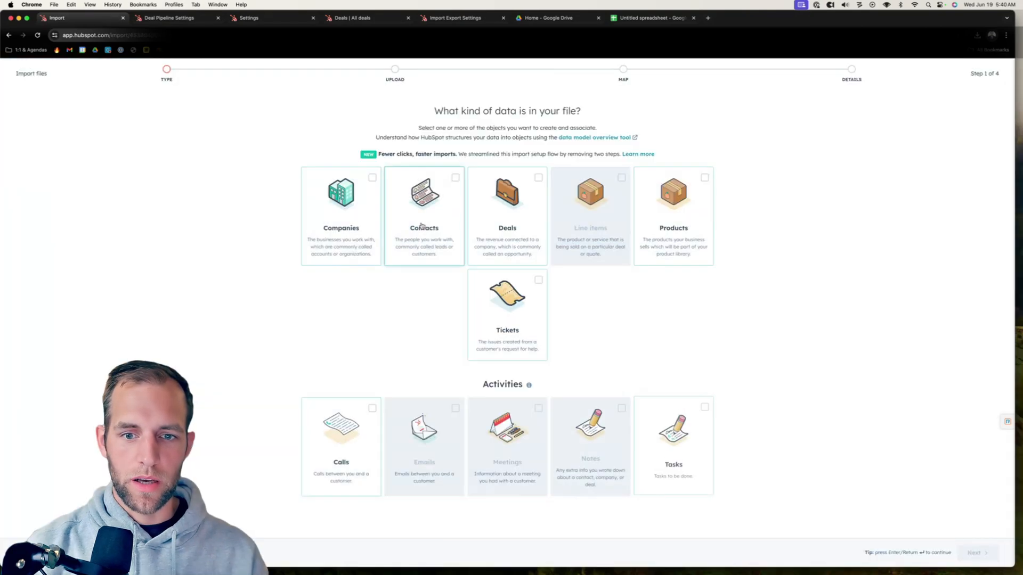
- Set up a Deals import that updates existing deals only and upload hubspot-crm-exports-all-deals-2024-06-19.csv
click(481, 227)
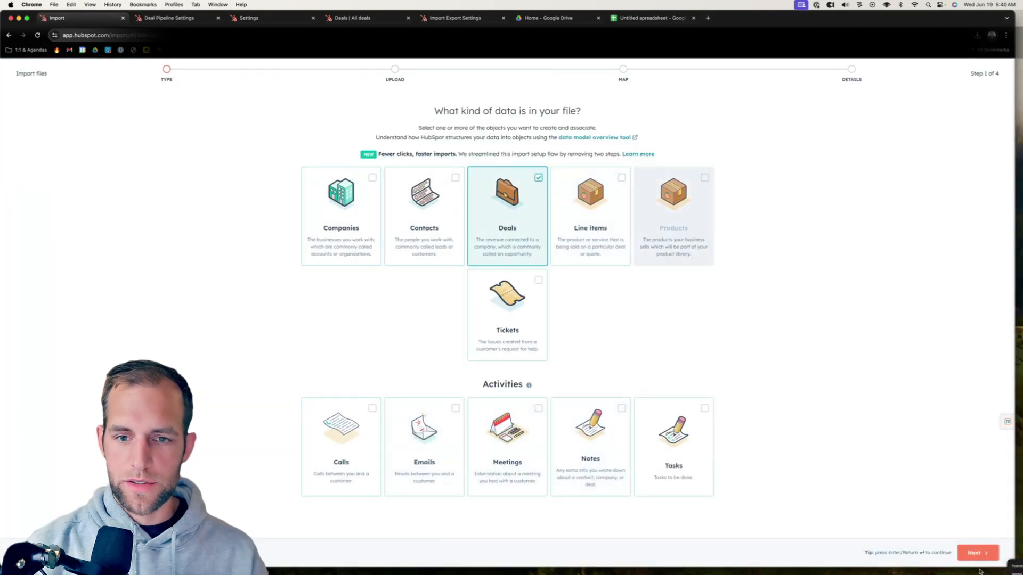
key(Return)
click(441, 240)
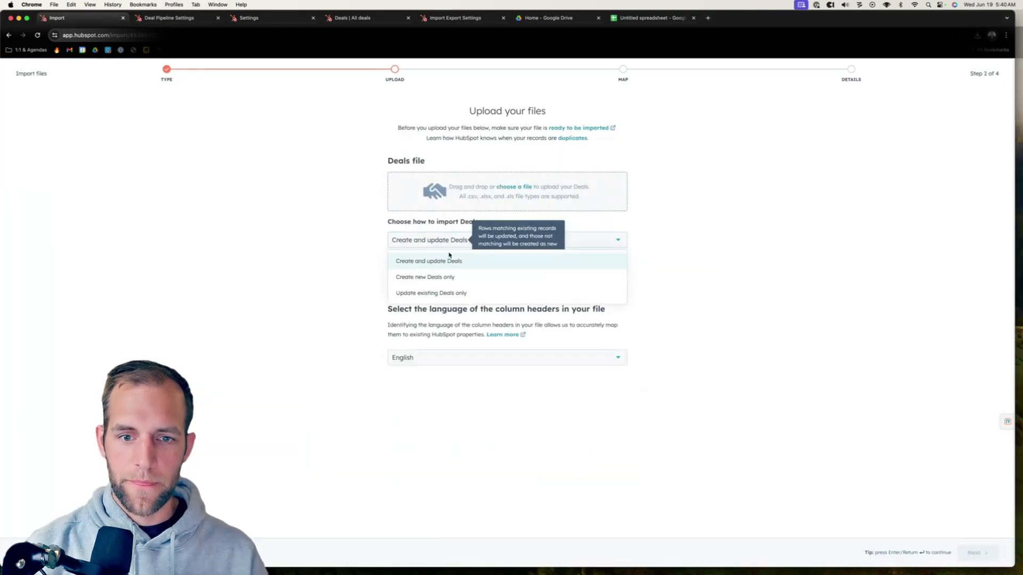
click(438, 295)
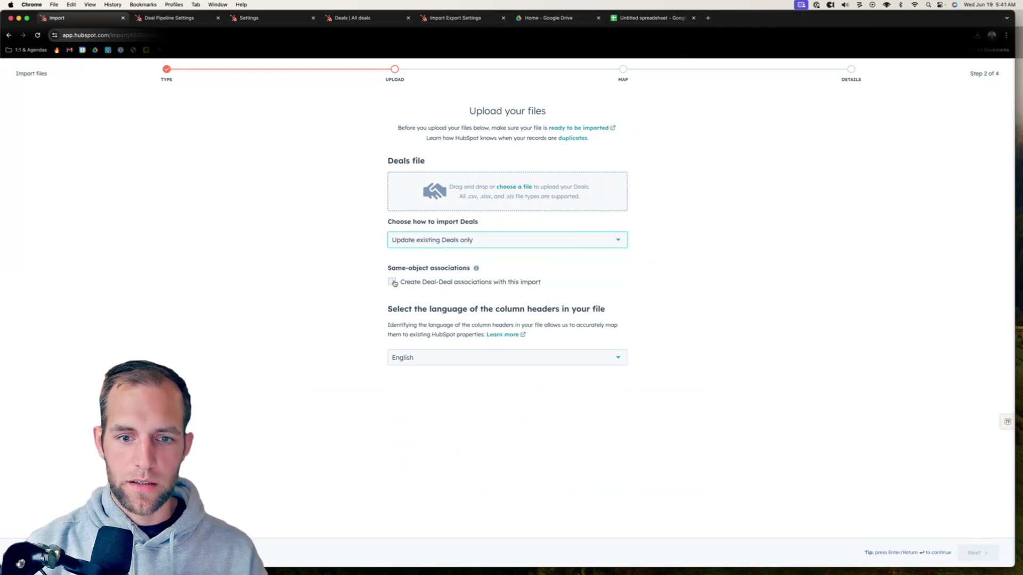
mouse_move(450, 562)
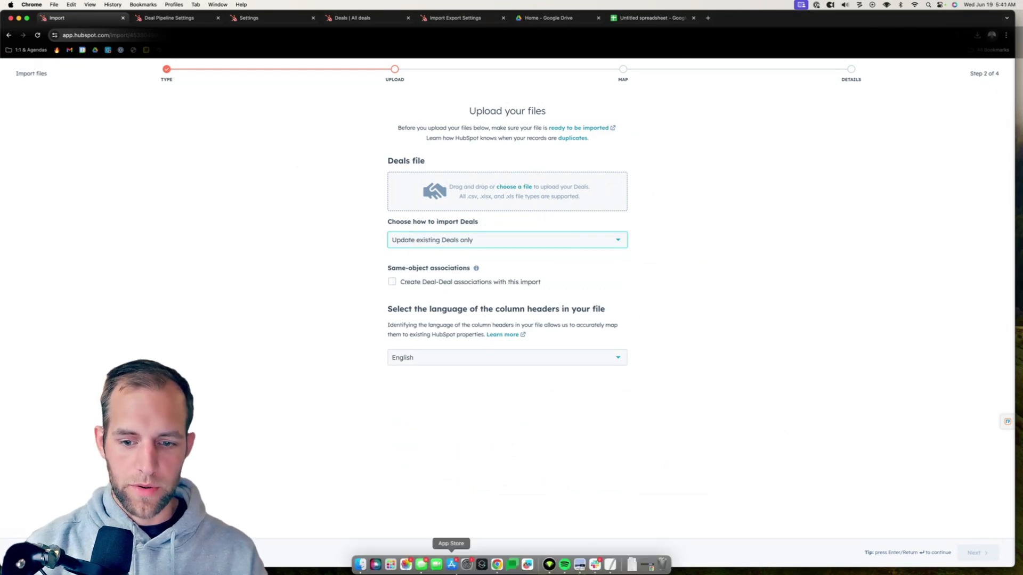
click(631, 564)
drag(637, 543, 469, 194)
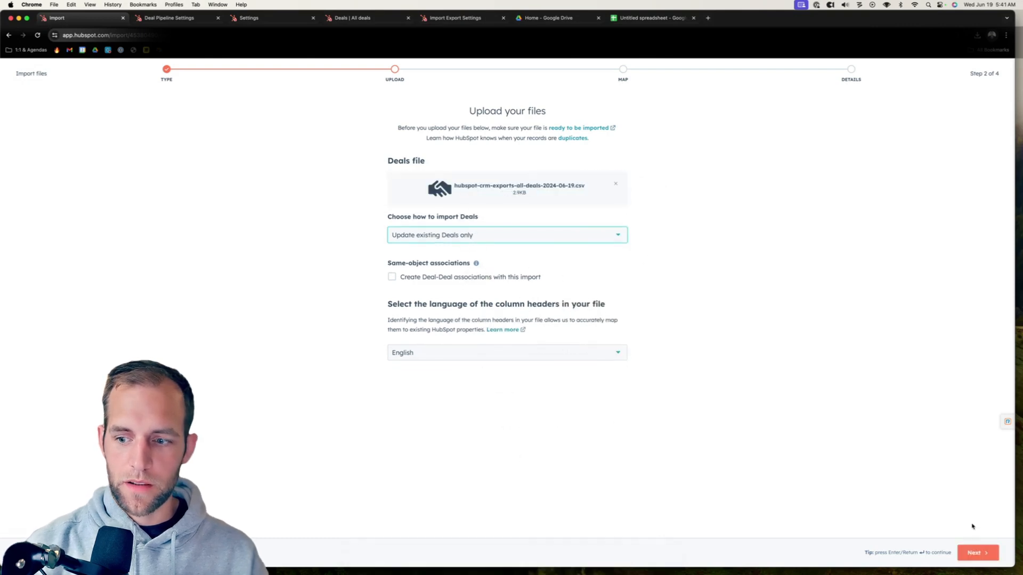
- Continue to column mapping, map Record ID to the Record ID property, exclude Deal Name, and keep Equipment Total mapped to its matching deal property
click(977, 553)
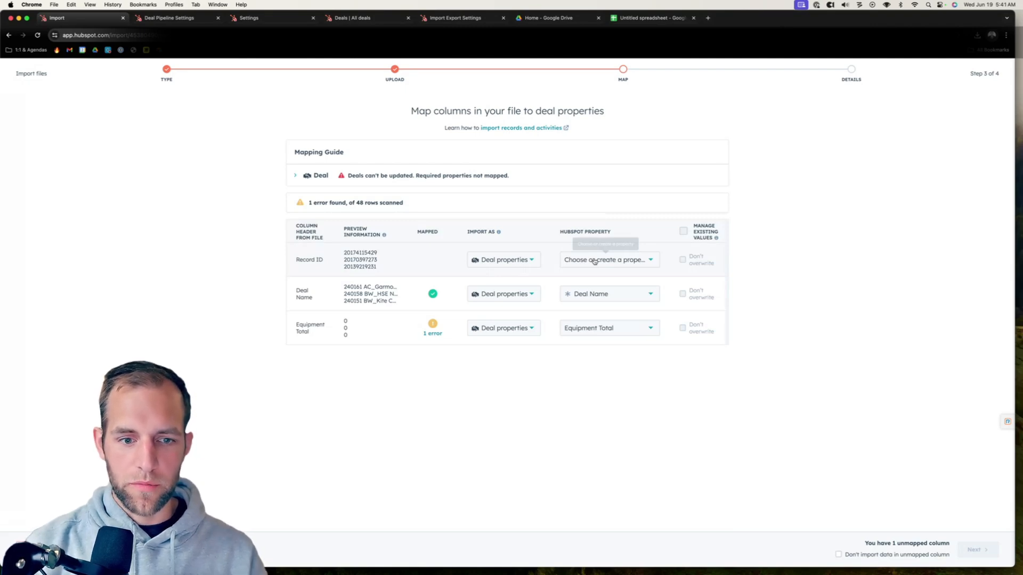
click(503, 328)
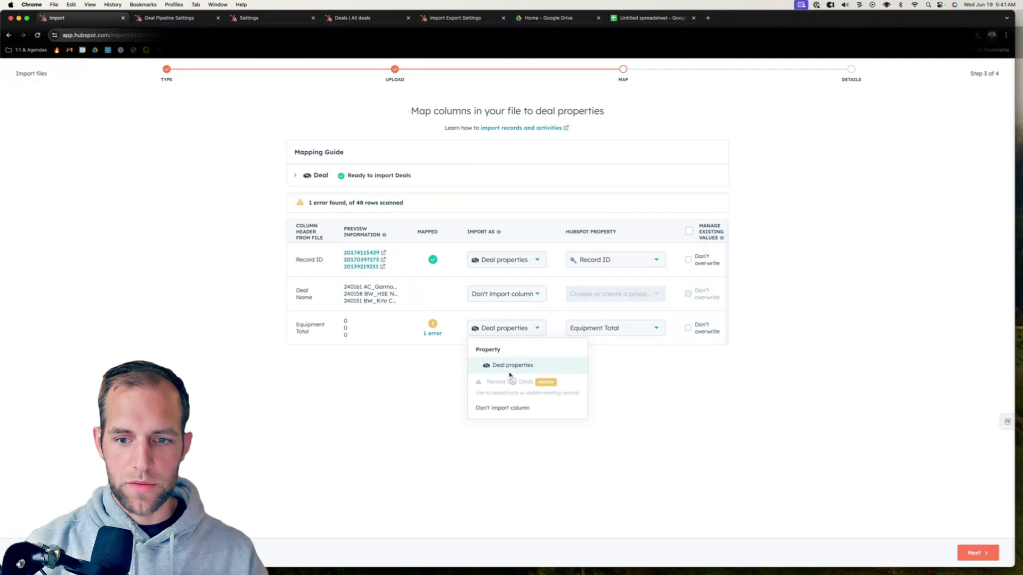
click(595, 328)
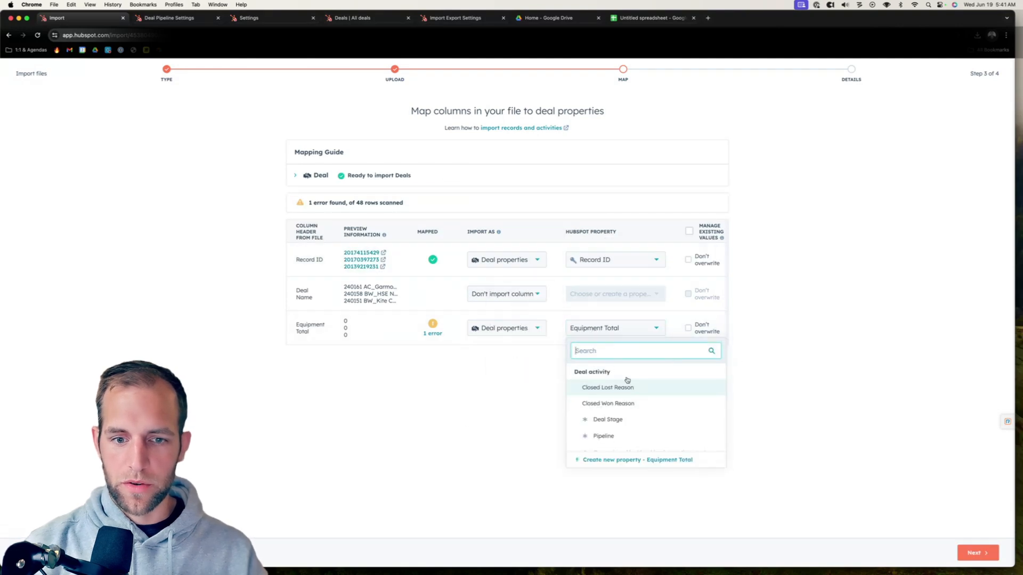
click(628, 381)
click(979, 552)
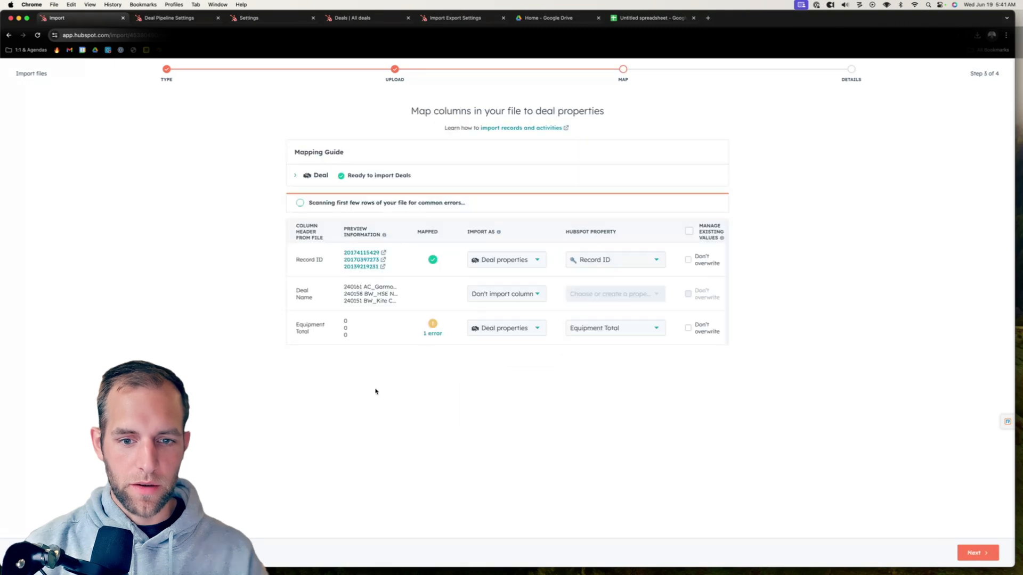
- Inspect the import error on the Equipment Total column and check its number format choices
click(432, 332)
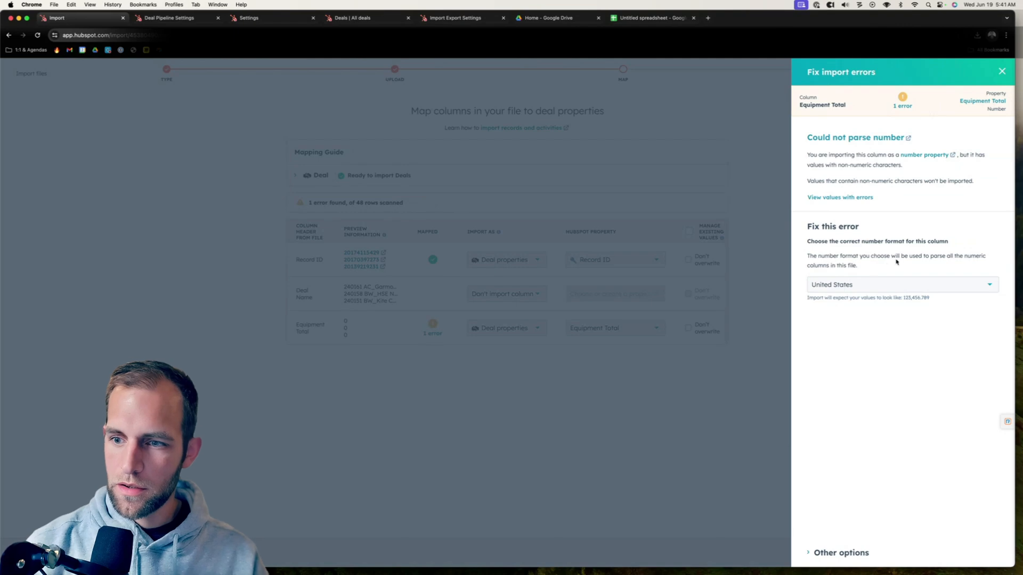
click(884, 287)
click(888, 263)
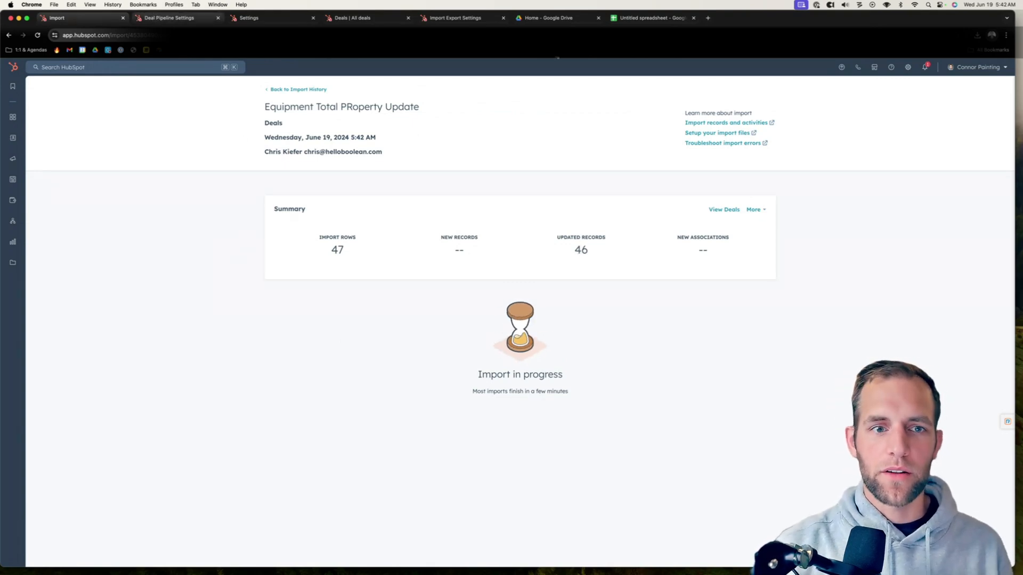
- Open the Won stage's conditional property logic in the deal pipeline settings and add an empty dependent property
click(170, 18)
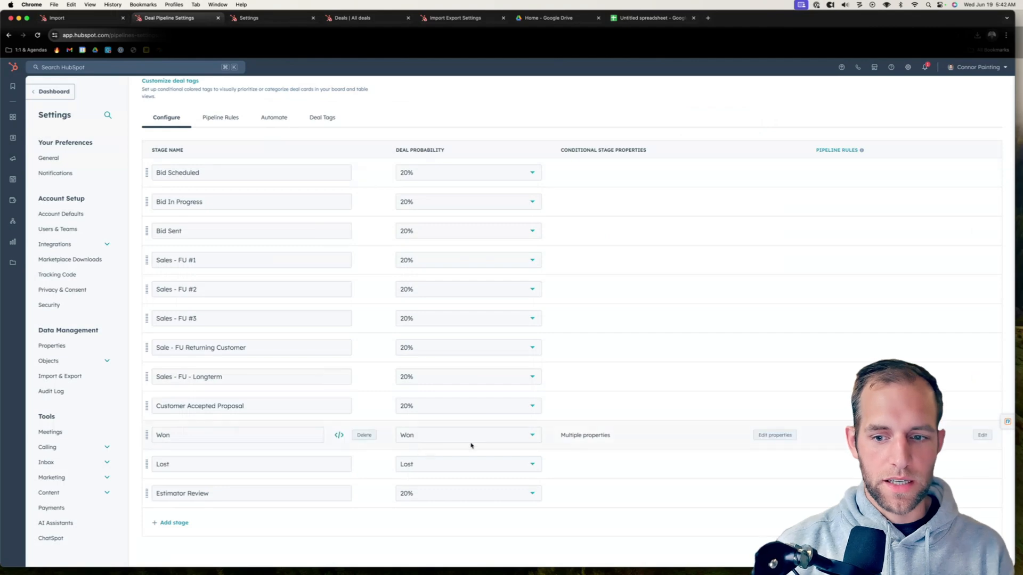
click(765, 435)
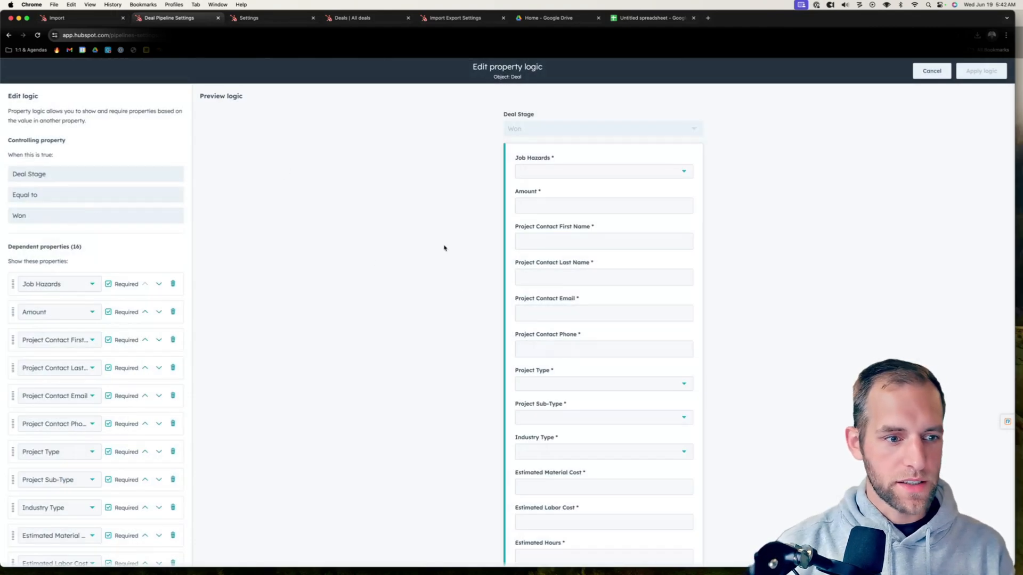
scroll(47, 375, down, 5)
click(60, 547)
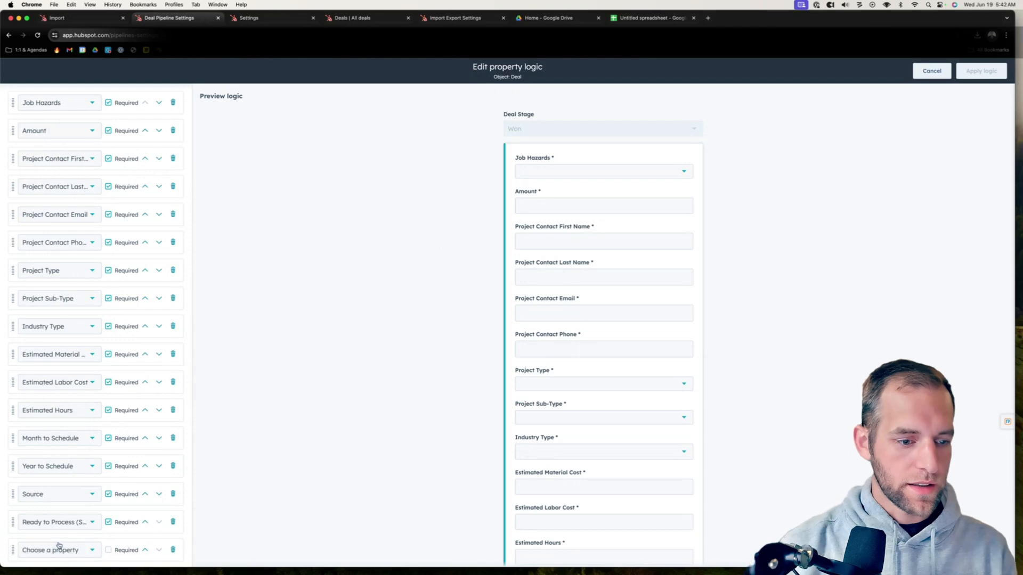
- Choose Equipment Total as the new dependent property, place it between Estimated Labor Cost and Estimated Hours, and apply the logic
scroll(60, 540, down, 1)
click(59, 520)
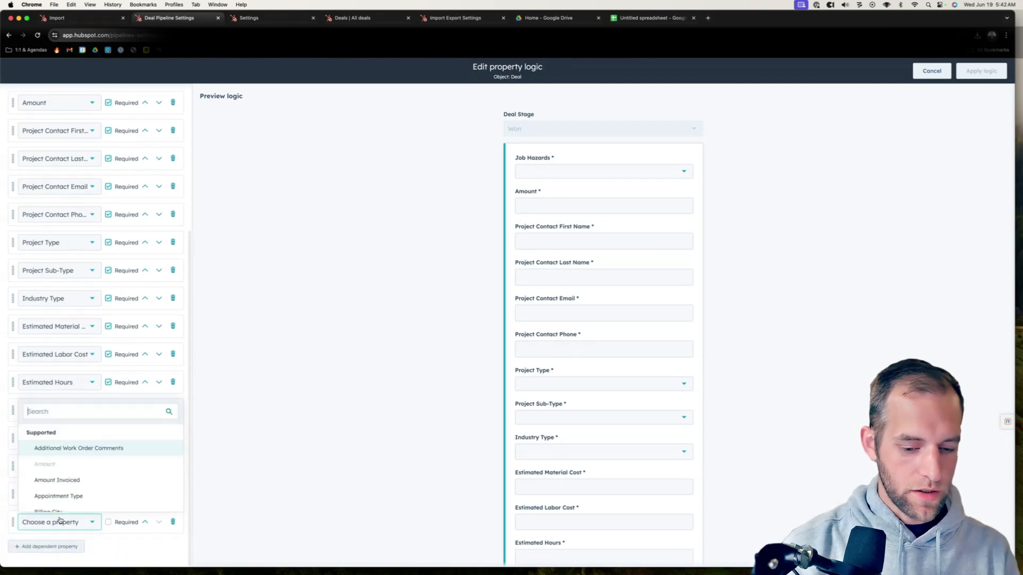
text(equipm)
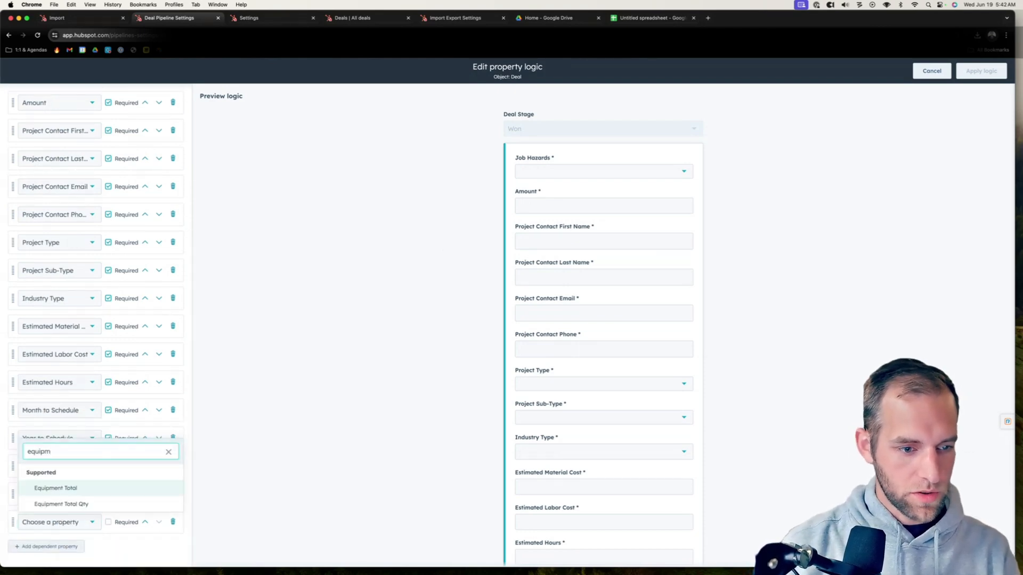
click(68, 488)
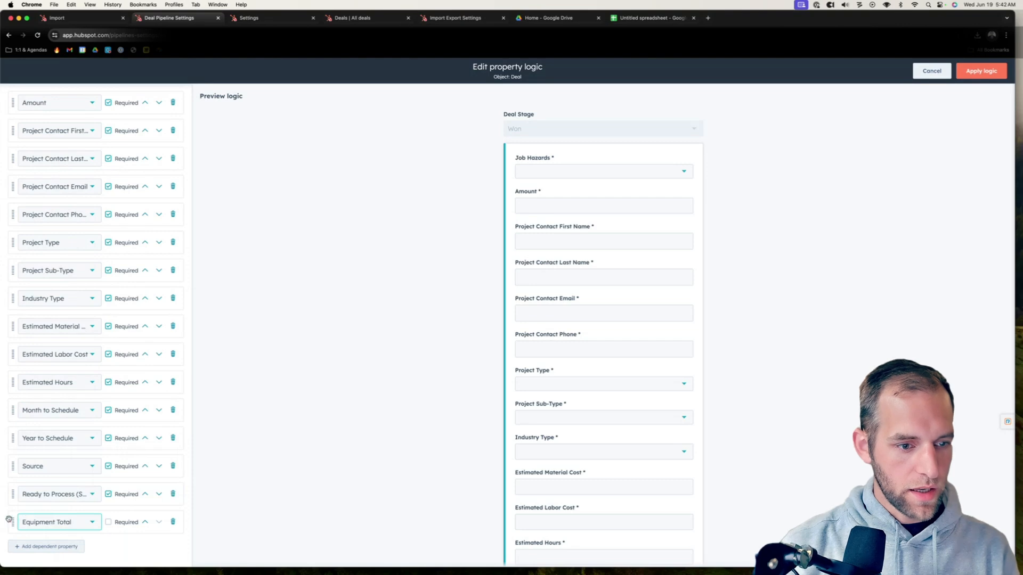
drag(8, 519, 9, 373)
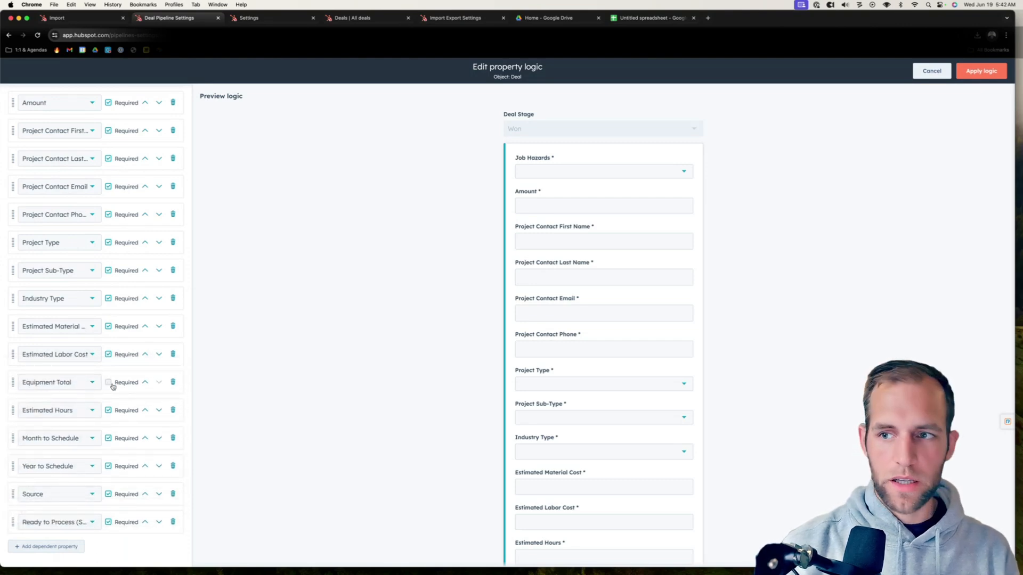
click(981, 71)
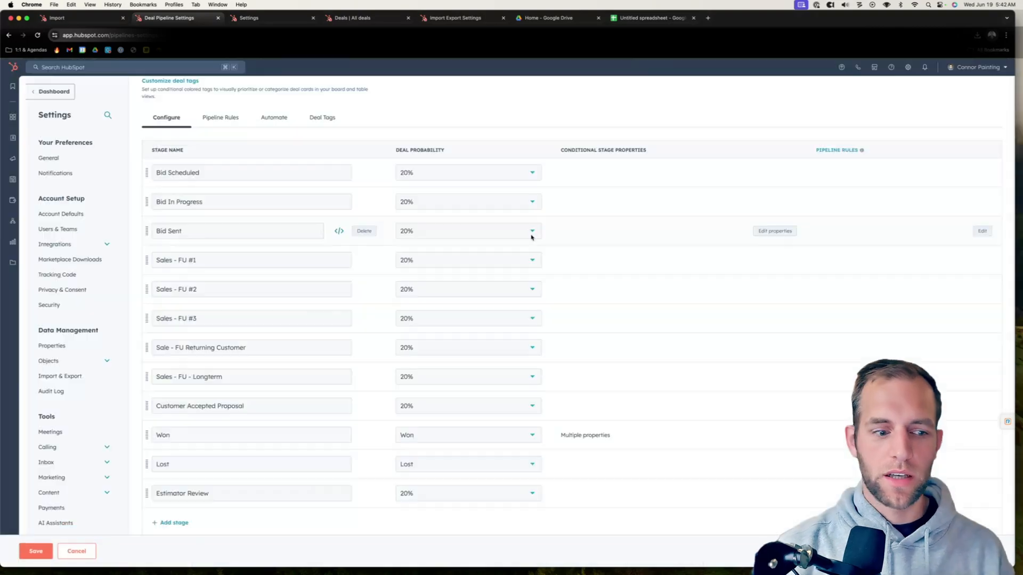